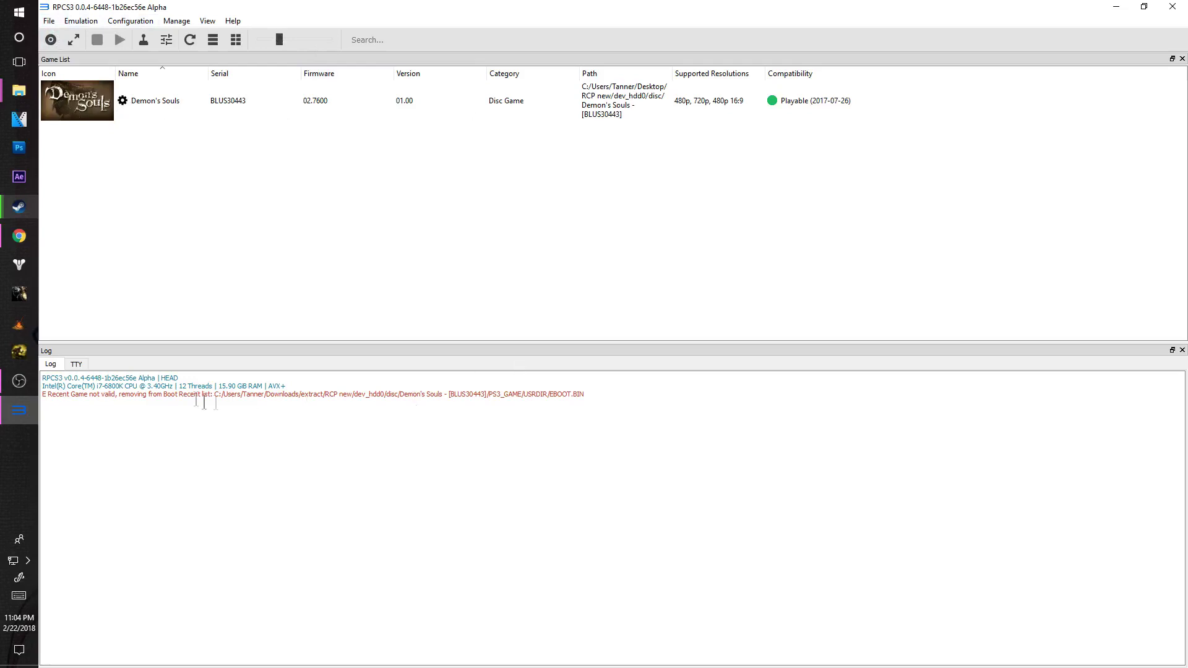
drag(54, 396, 575, 394)
click(605, 393)
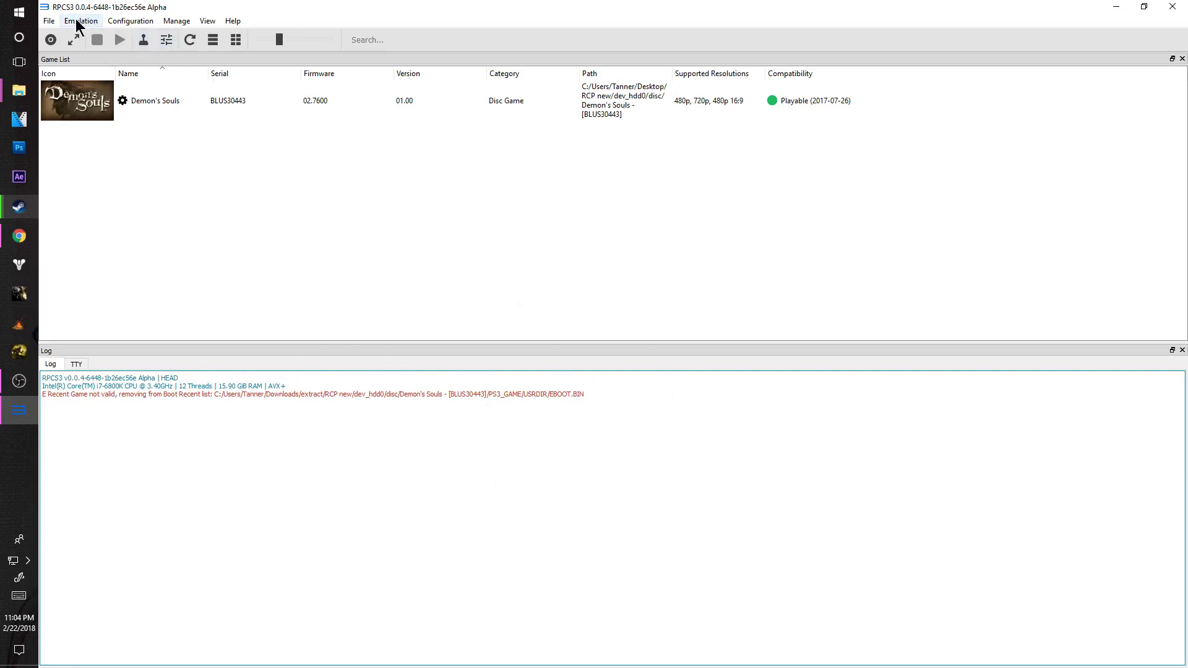
click(48, 21)
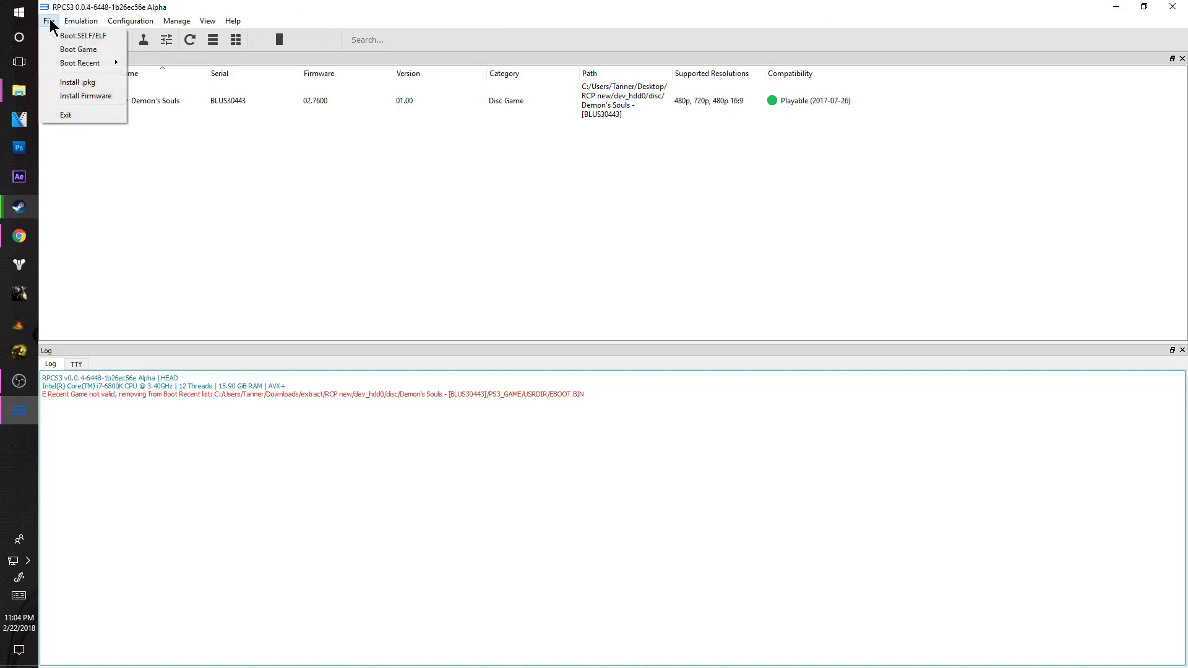
click(93, 98)
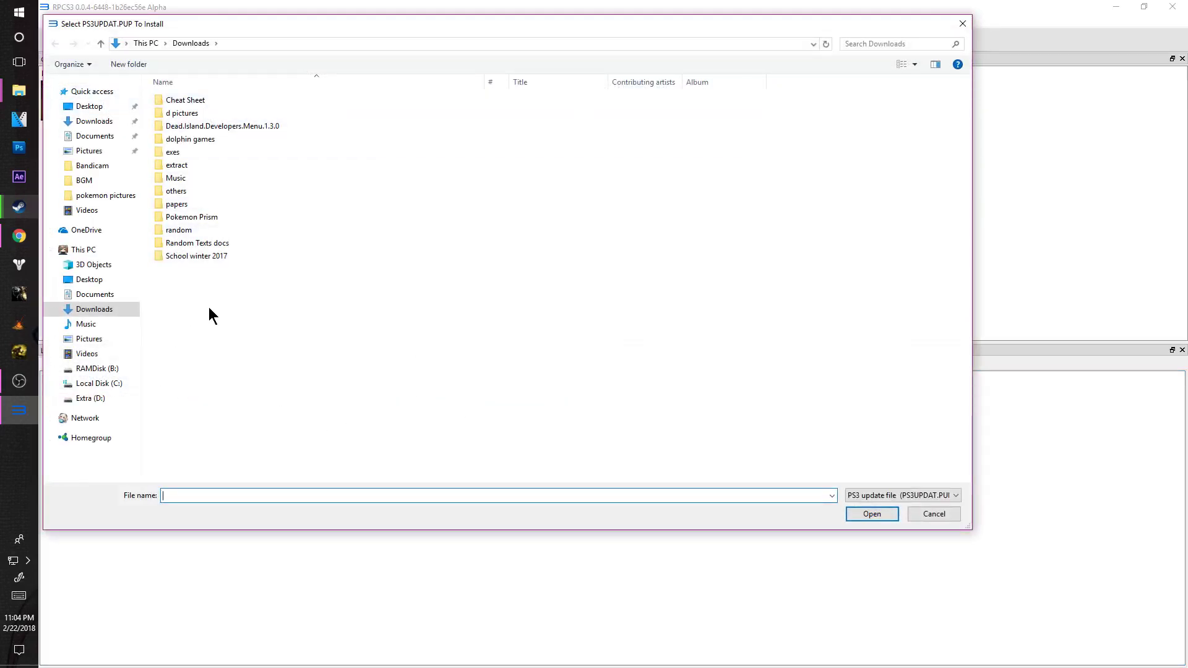
click(89, 106)
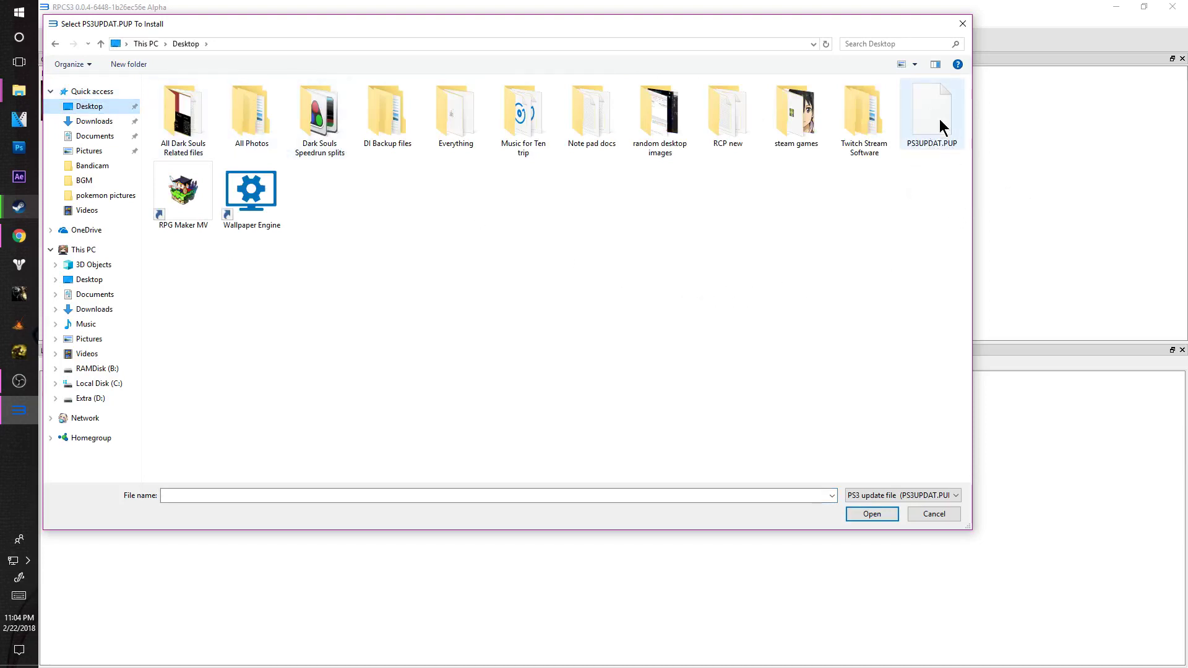
click(929, 515)
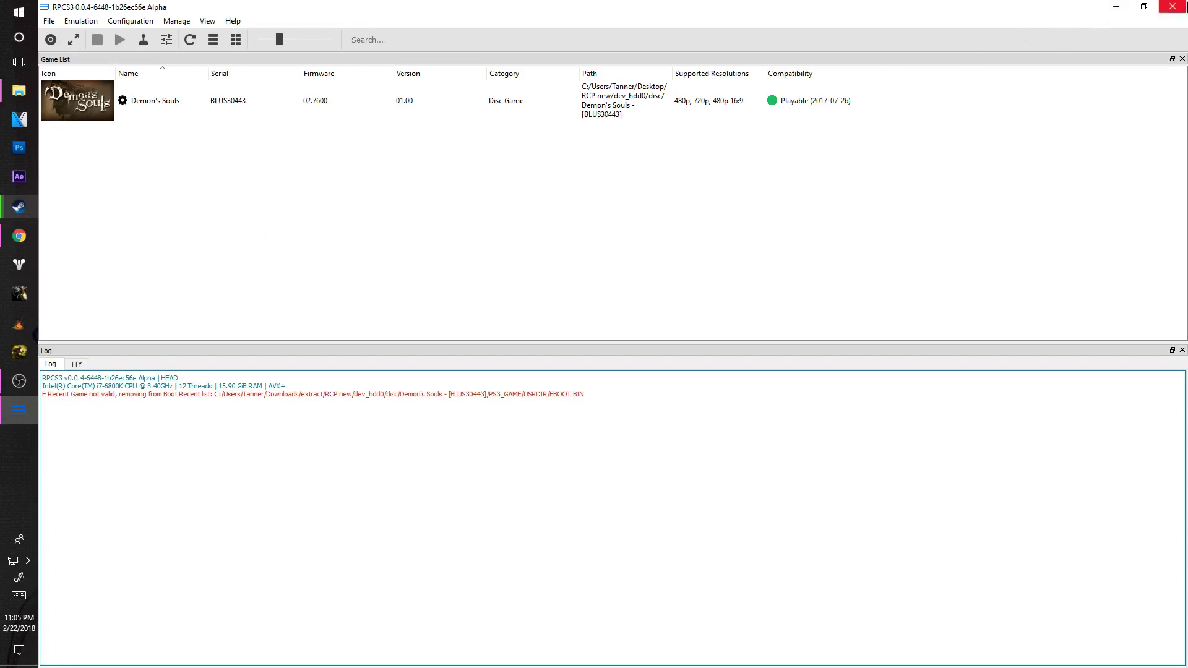
- Close RPCS3 and browse into the dev_hdd0\disc folder
click(1172, 6)
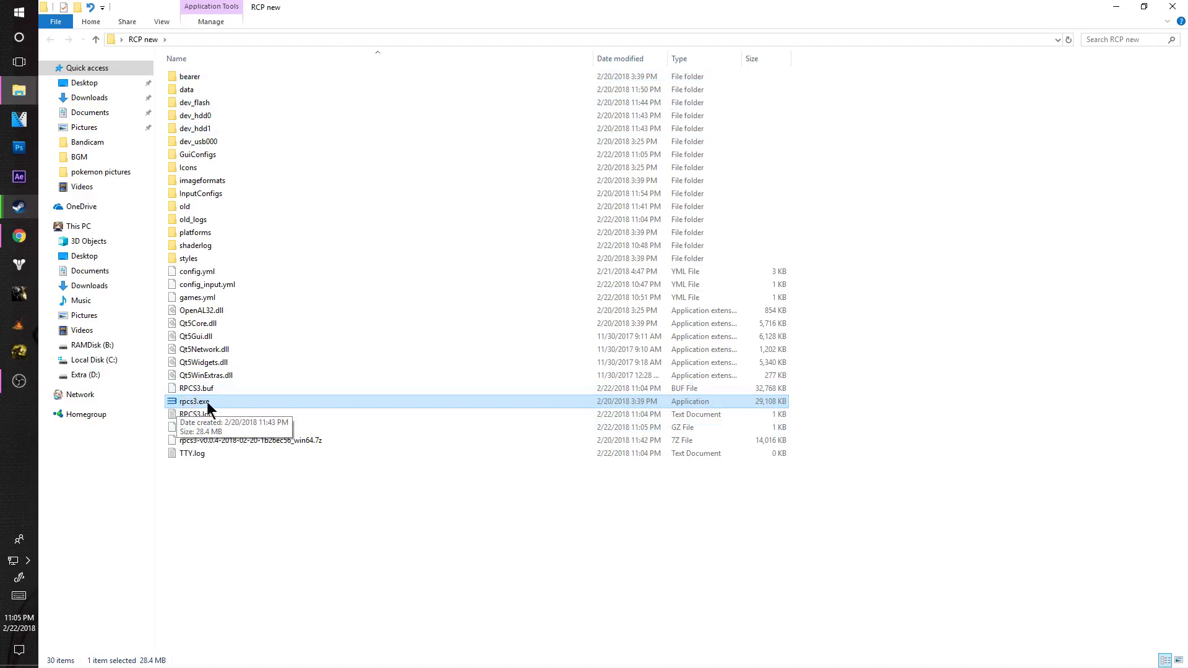
double_click(209, 116)
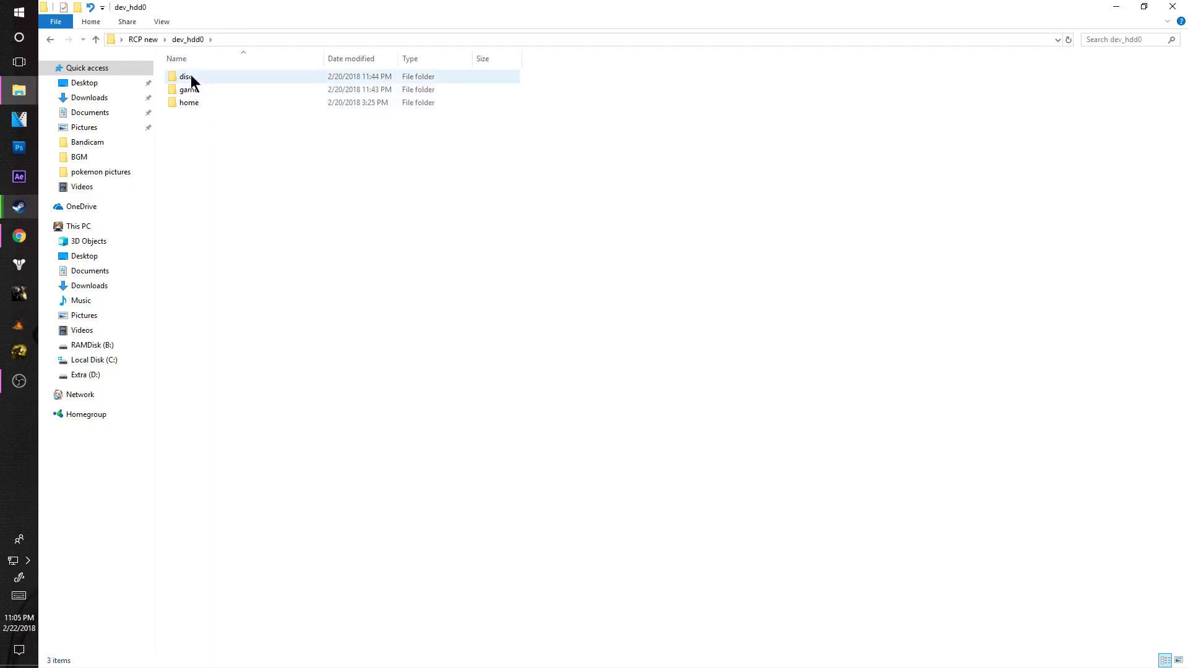
double_click(188, 80)
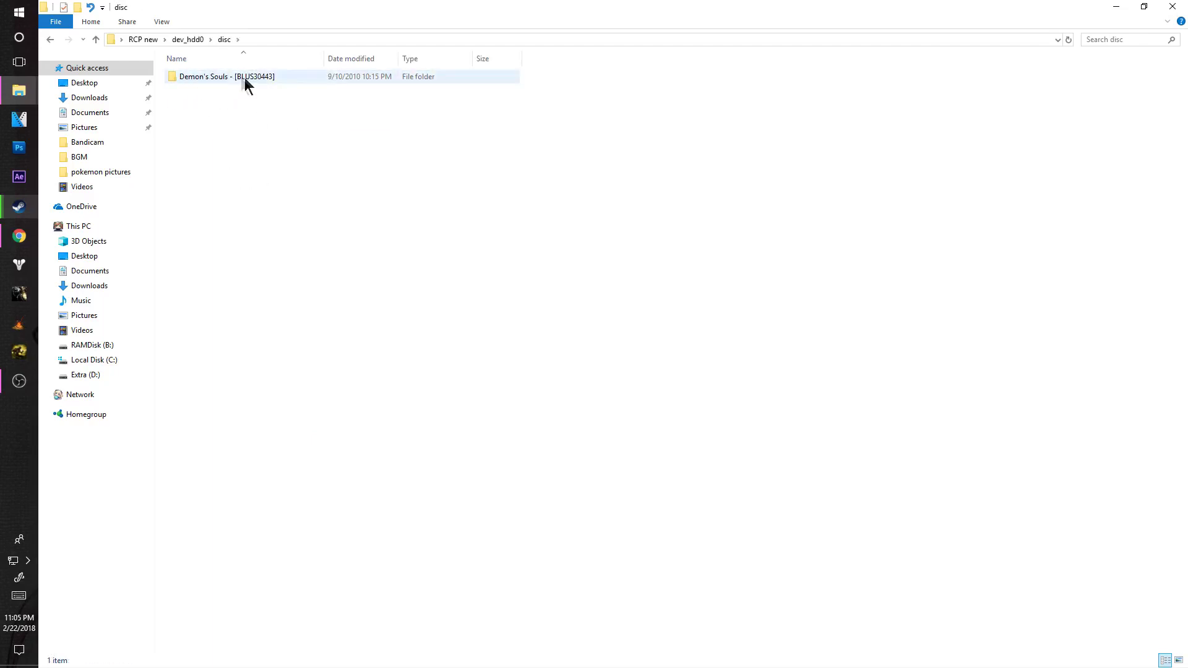
- In the demon souls downloads window, check the extracted Demon Souls folder, then minimize it
mouse_move(18, 90)
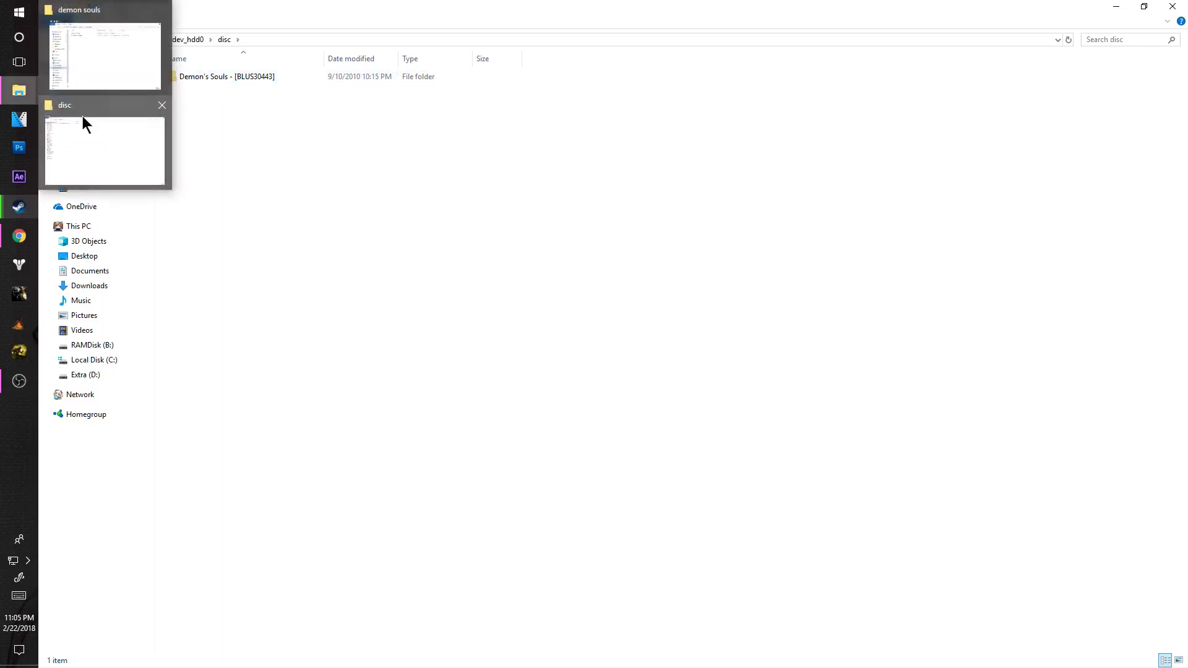
click(88, 44)
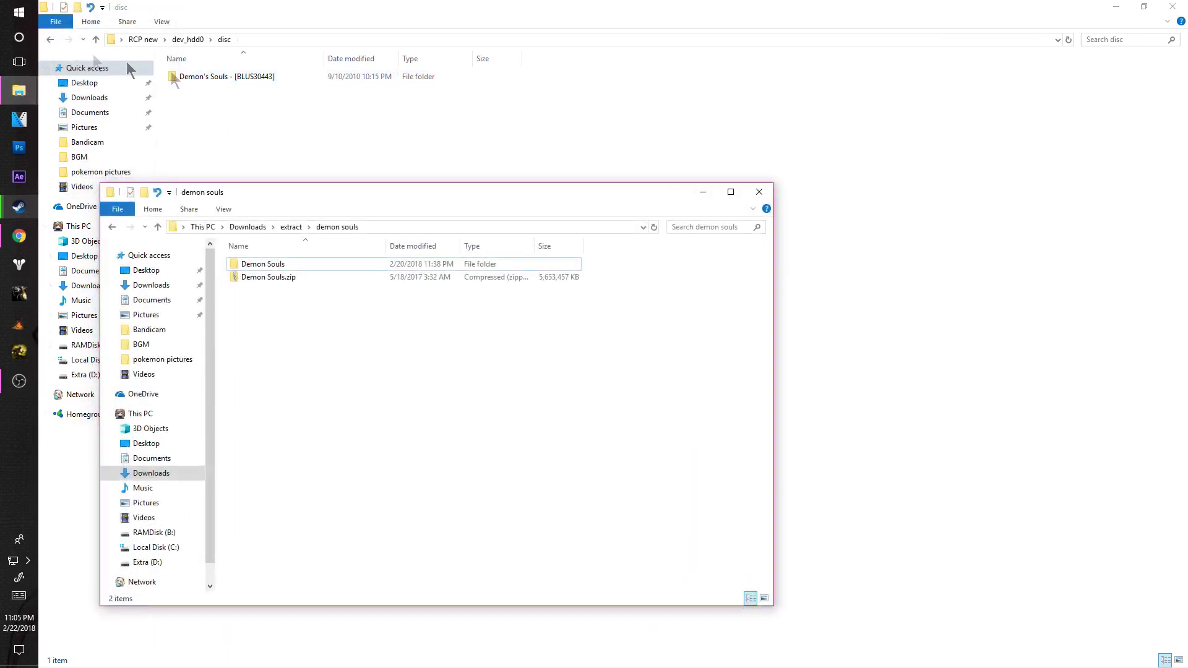
click(271, 278)
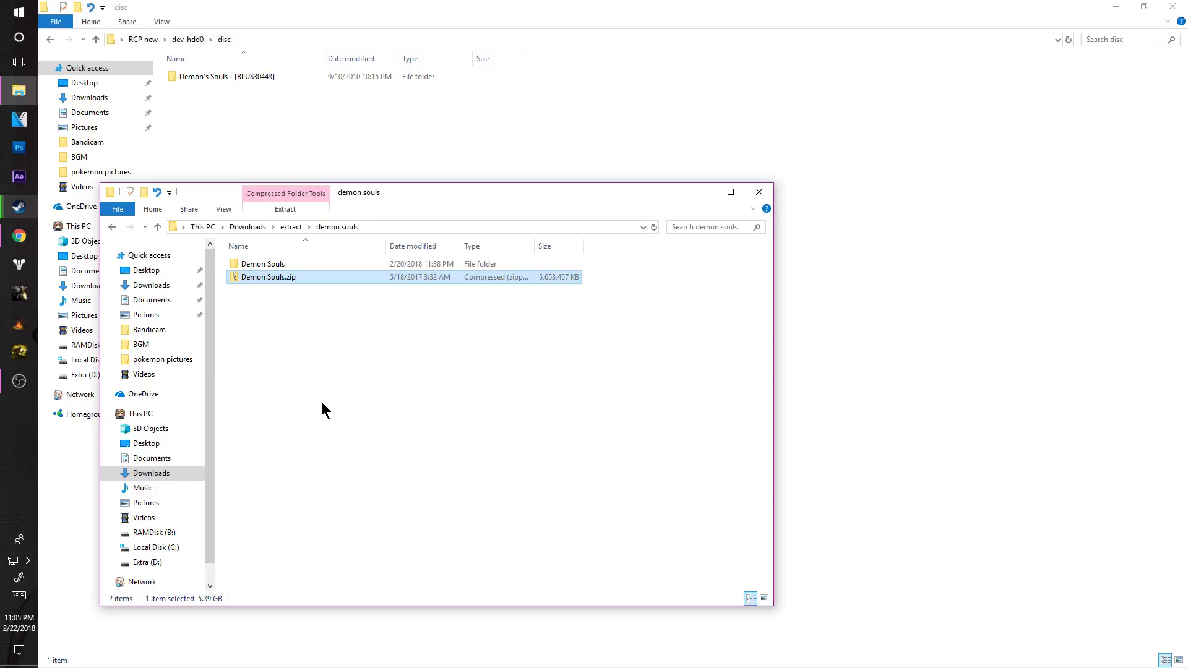
double_click(302, 263)
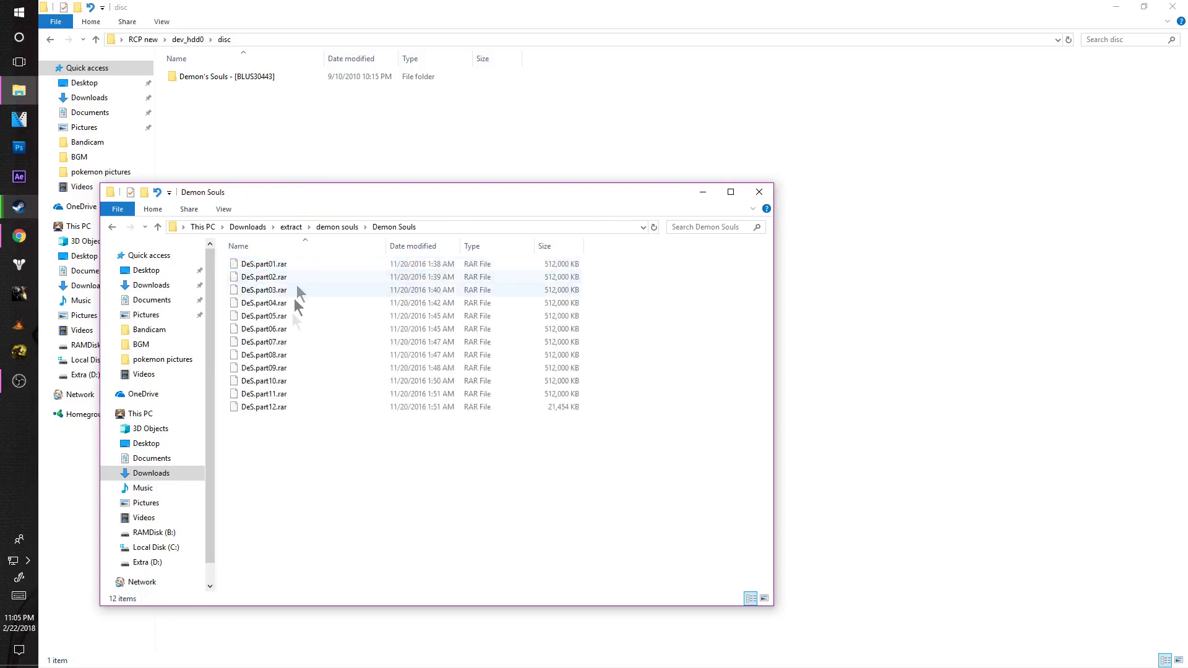
click(340, 227)
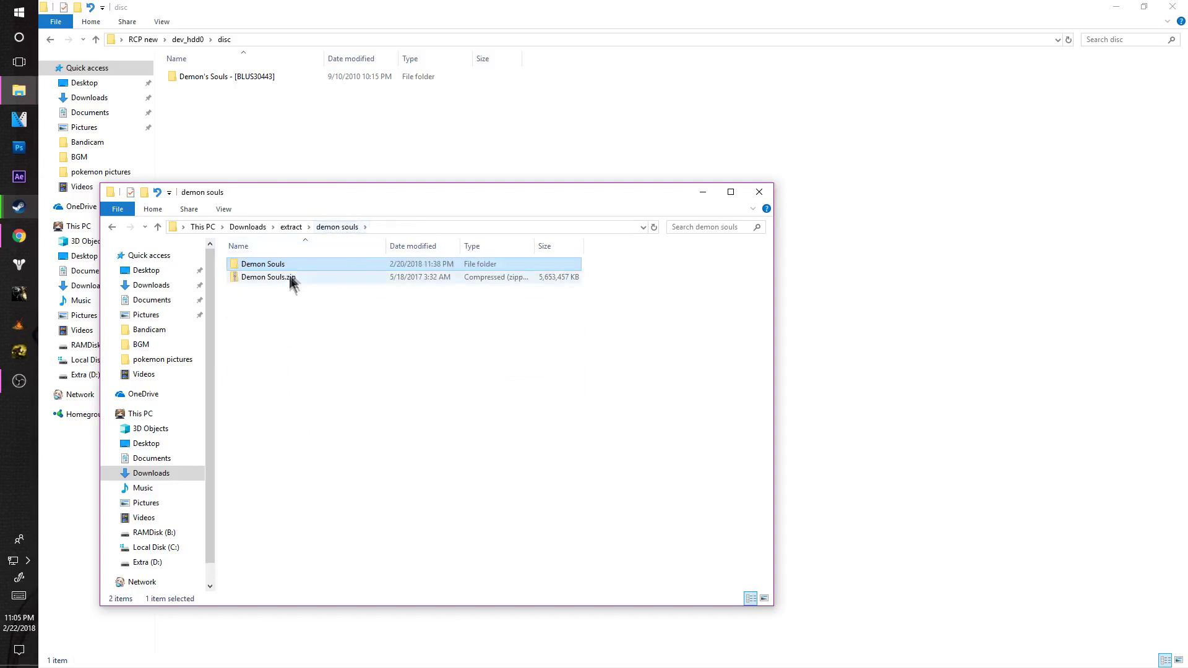
click(703, 192)
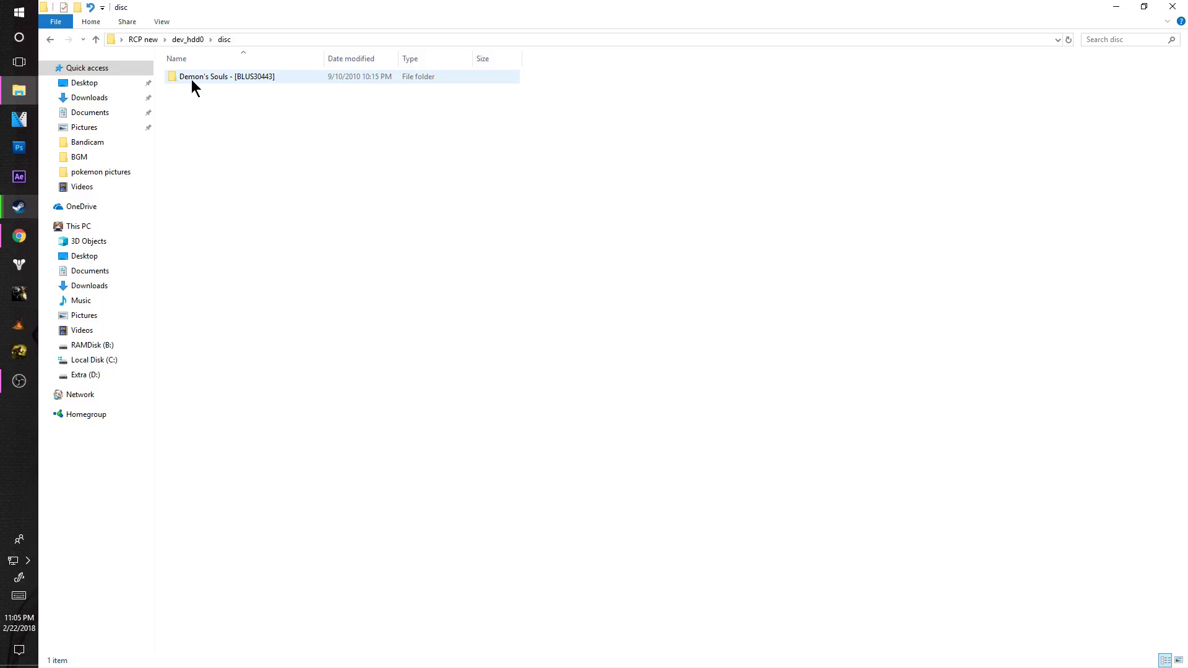
- Find PS3_UPDATE inside Demon's Souls - [BLUS30443], return to disc and minimize Explorer
double_click(286, 75)
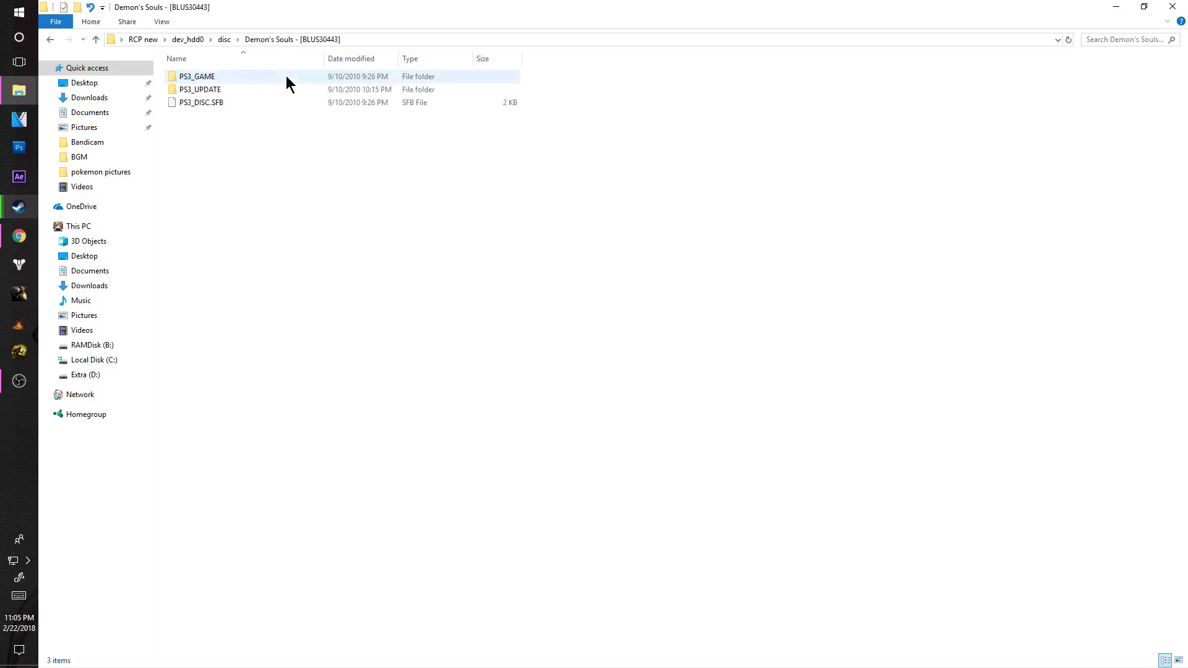
double_click(189, 89)
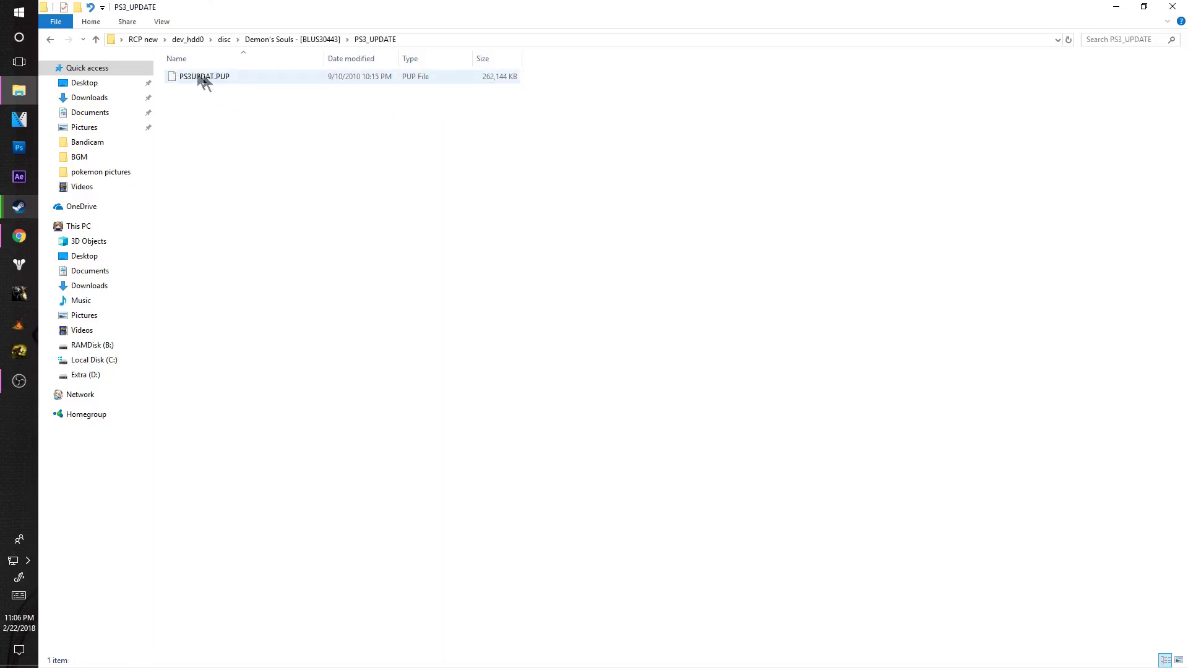
click(322, 39)
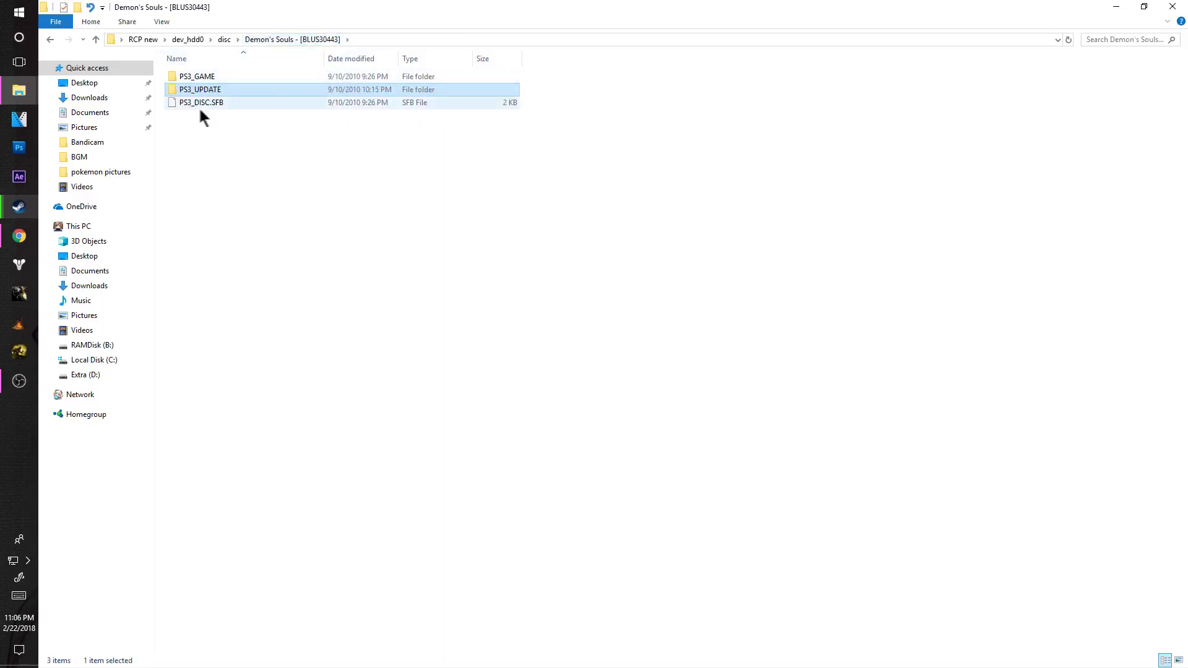
click(224, 40)
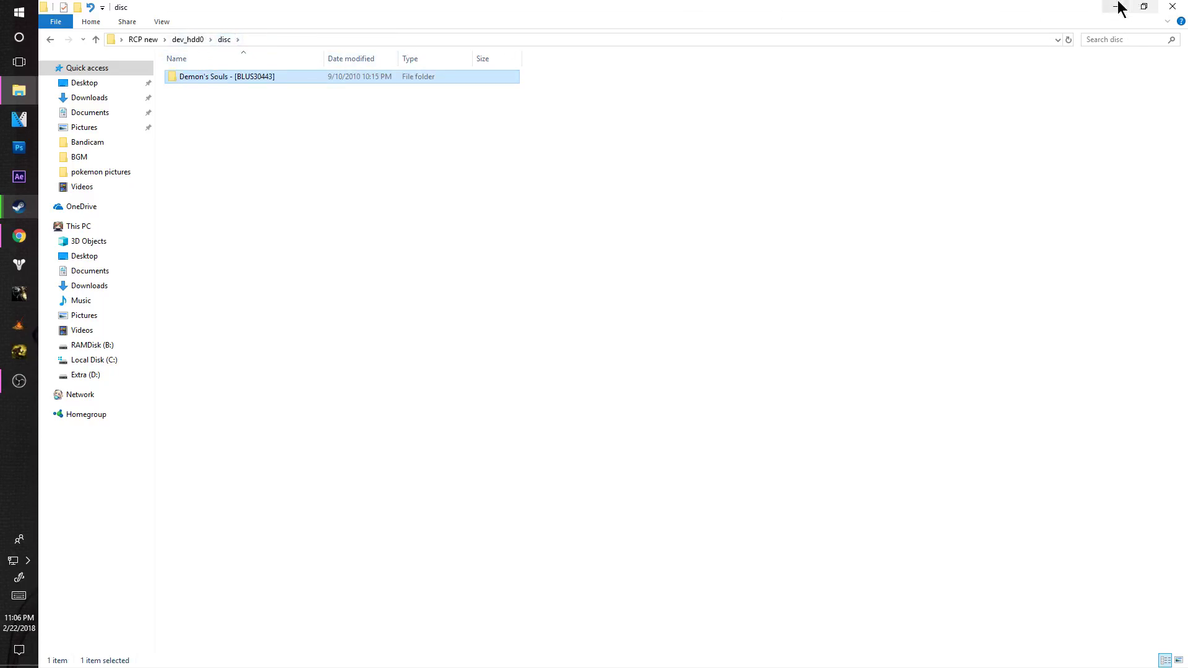
click(1116, 7)
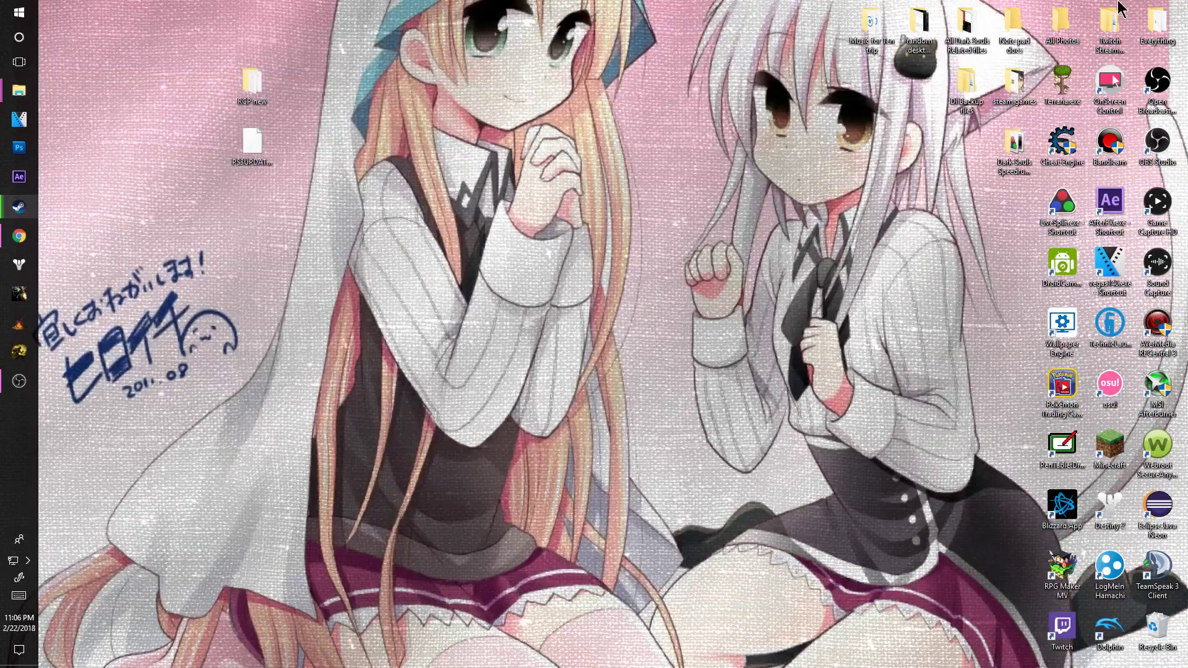
- Open the desktop's RCP new folder and launch rpcs3.exe from it
double_click(252, 93)
scroll(346, 581, down, 2)
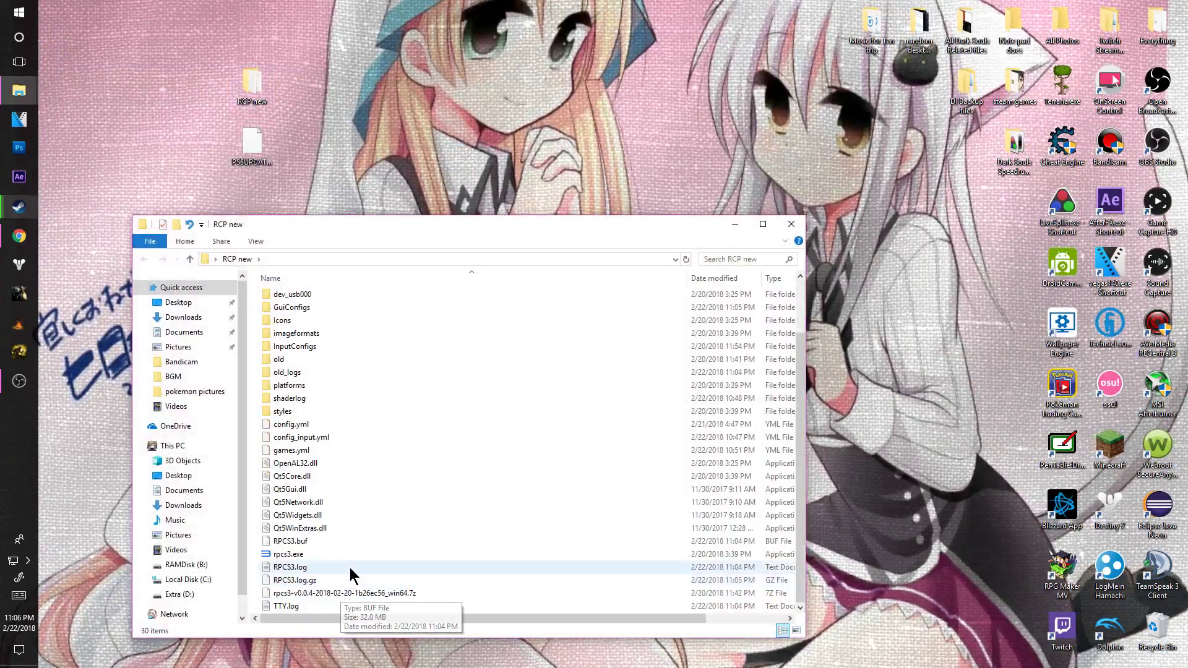
double_click(314, 555)
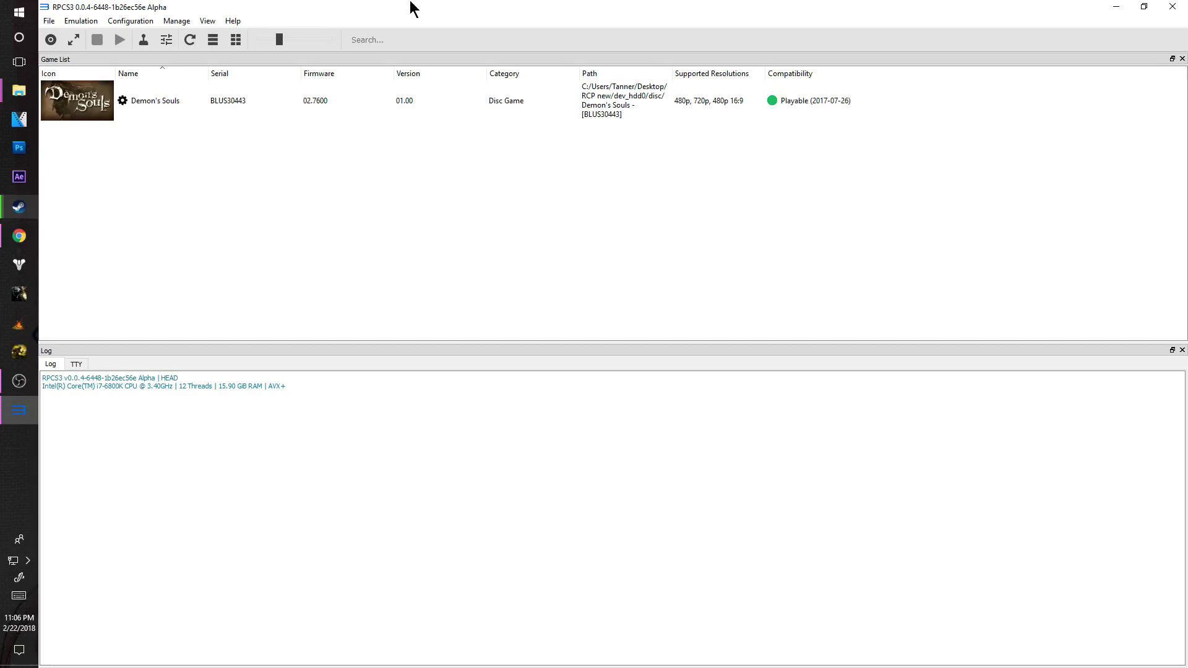
drag(413, 8, 517, 124)
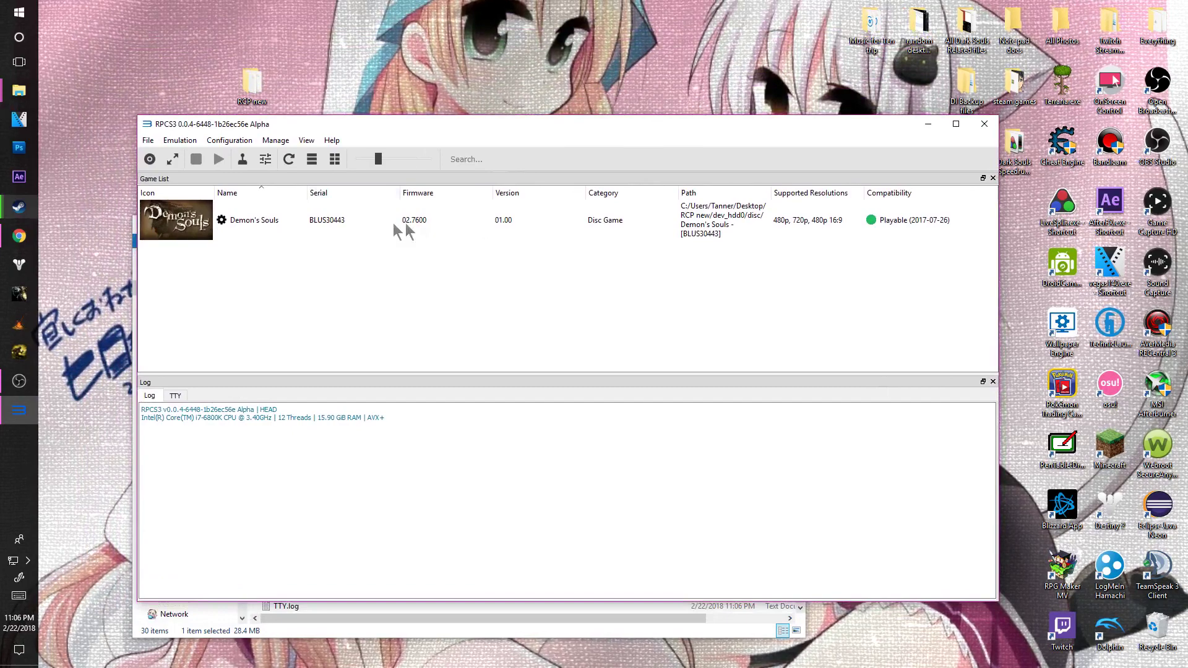
click(320, 229)
right_click(317, 229)
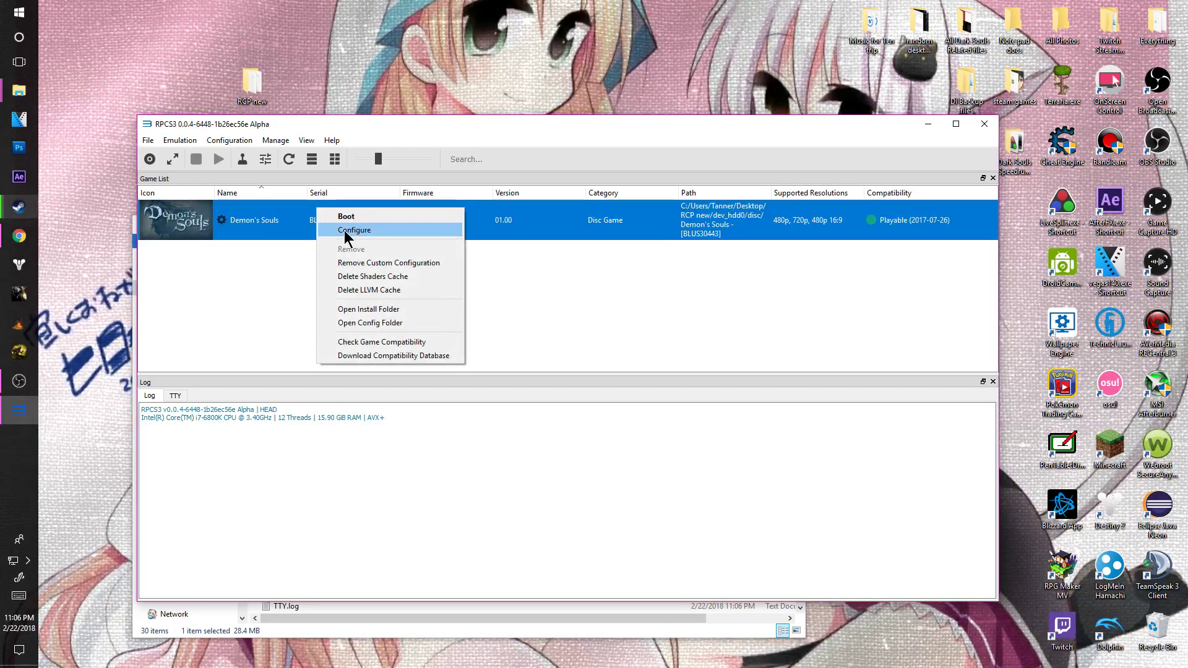
click(285, 243)
right_click(292, 223)
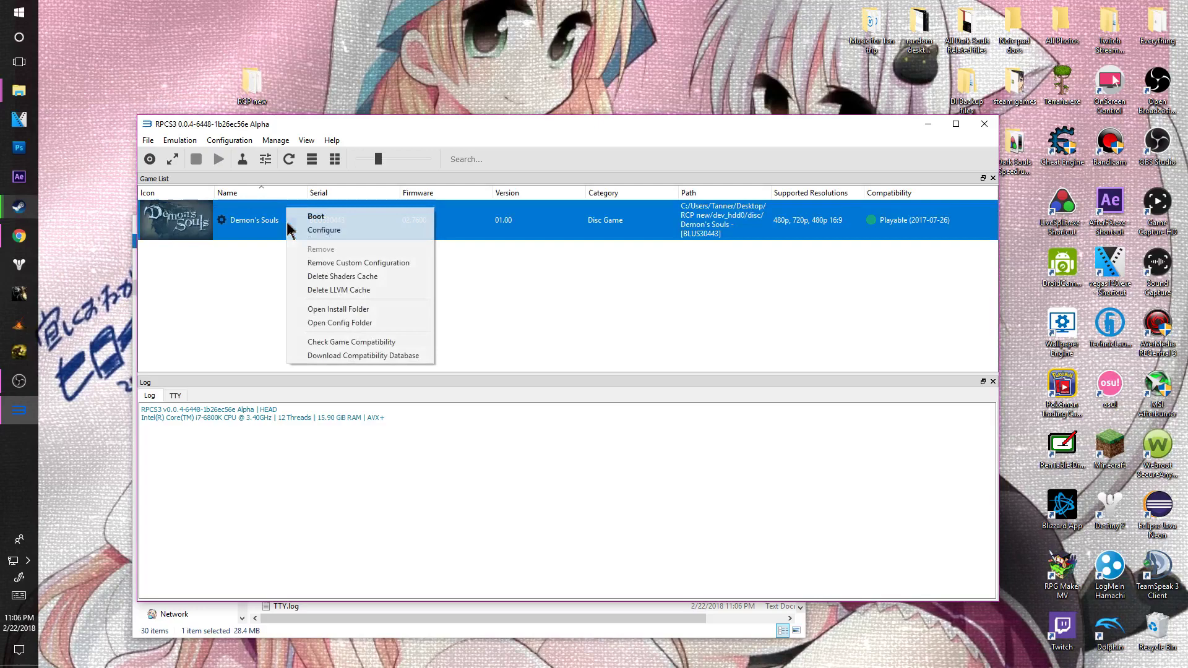
click(233, 261)
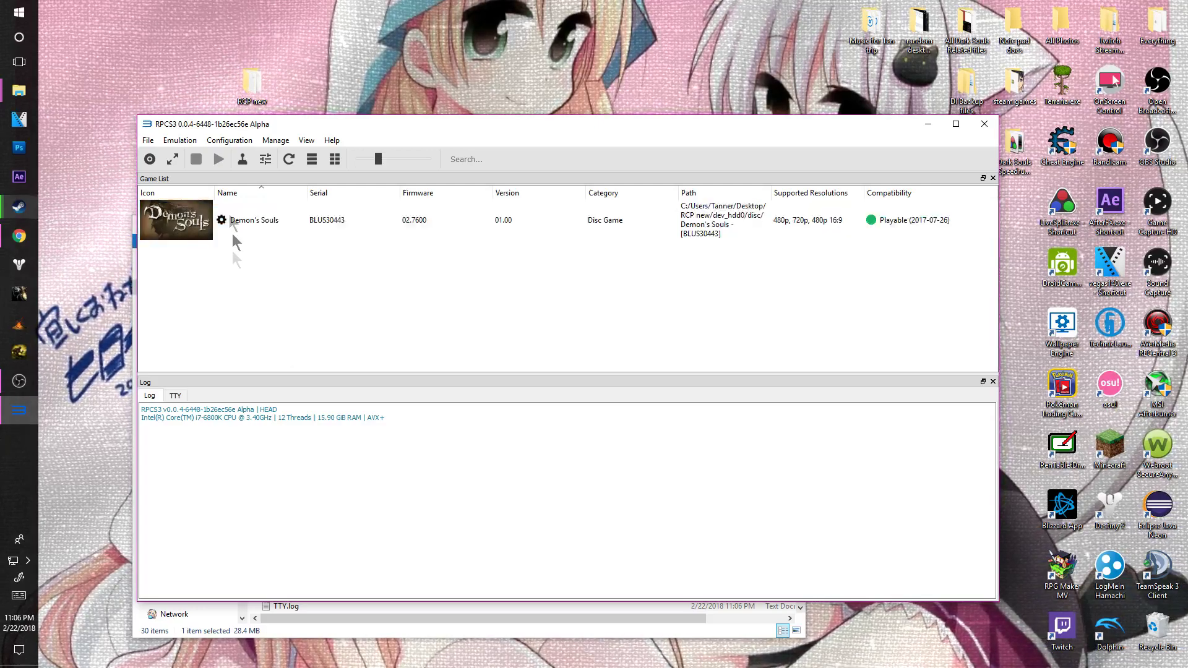
click(232, 142)
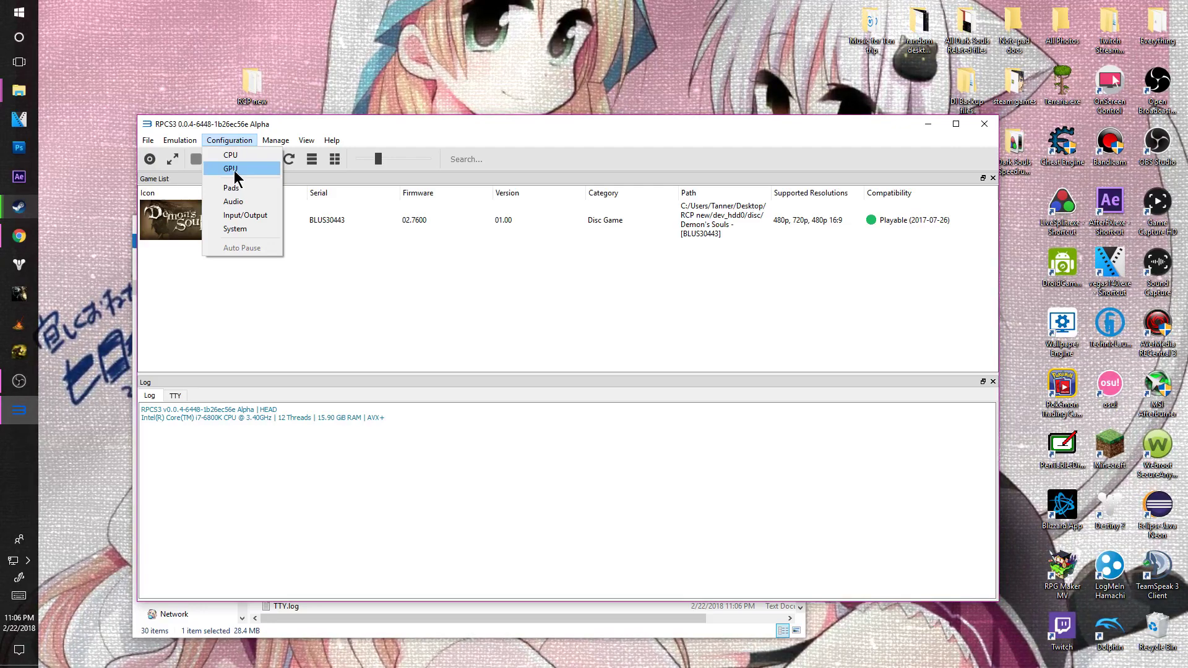
click(367, 290)
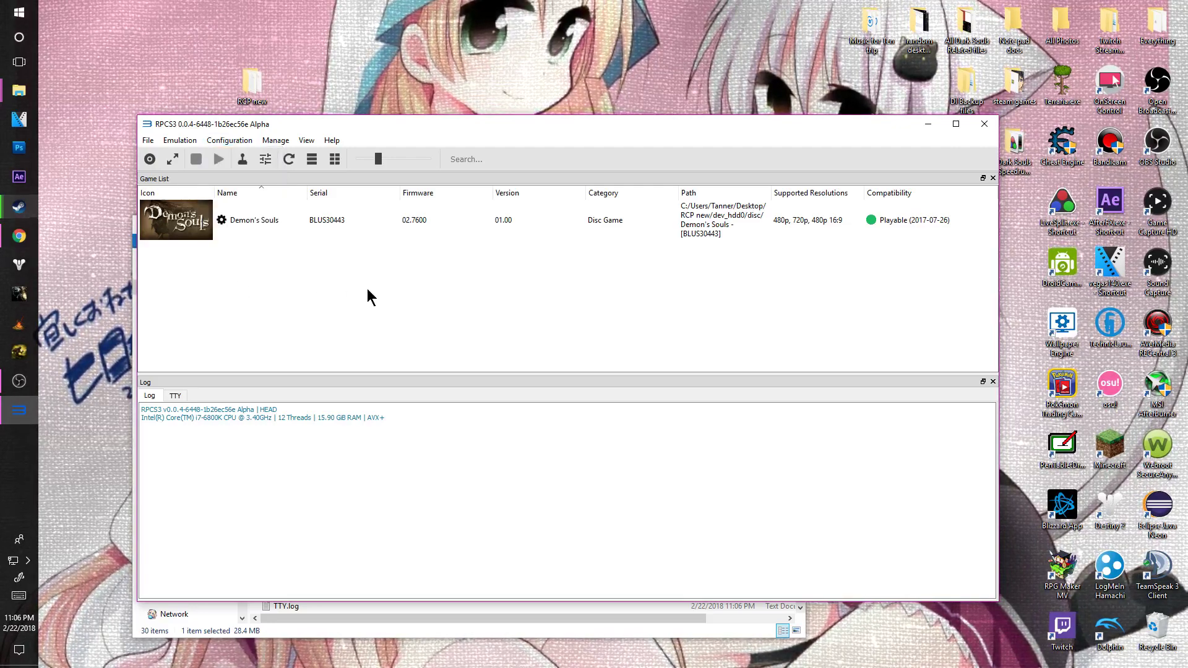
right_click(311, 217)
- In Demon's Souls custom settings, set Preferred SPU Threads to 3 on the CPU tab
click(323, 236)
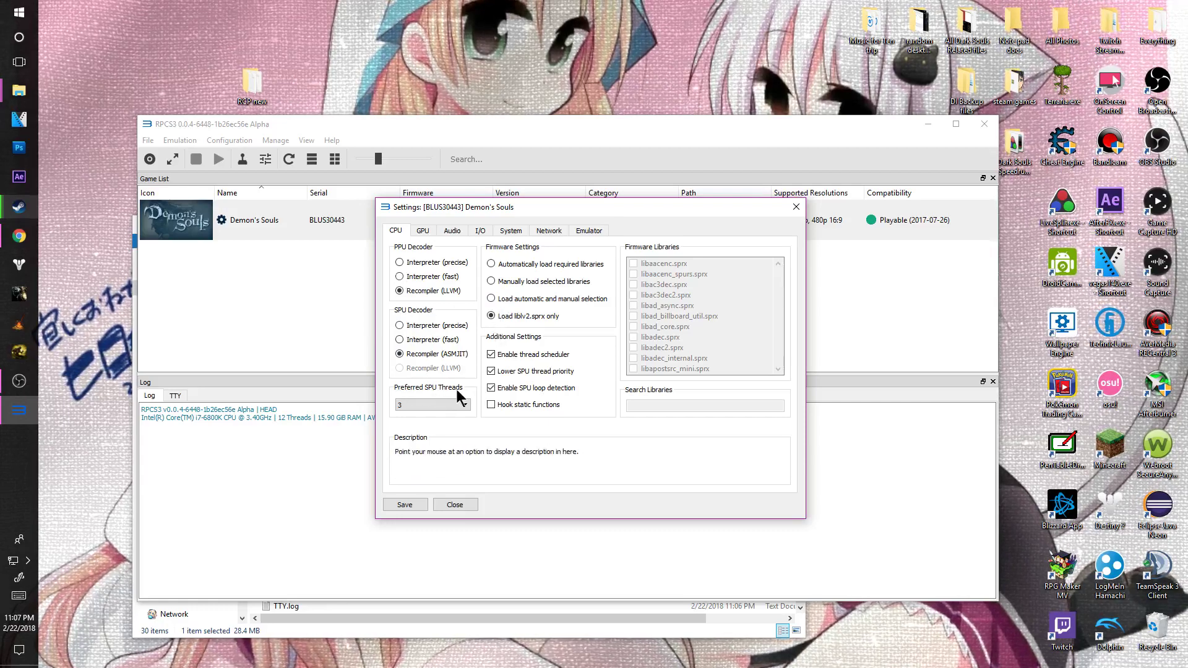
click(427, 405)
click(422, 416)
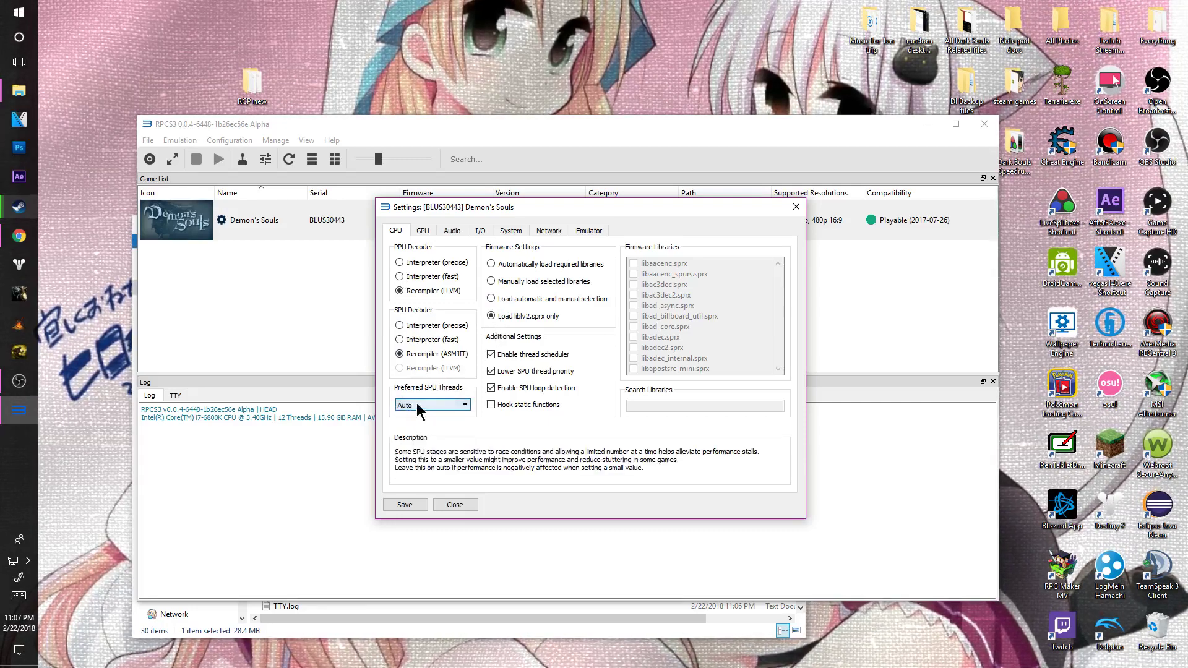
click(419, 405)
click(416, 435)
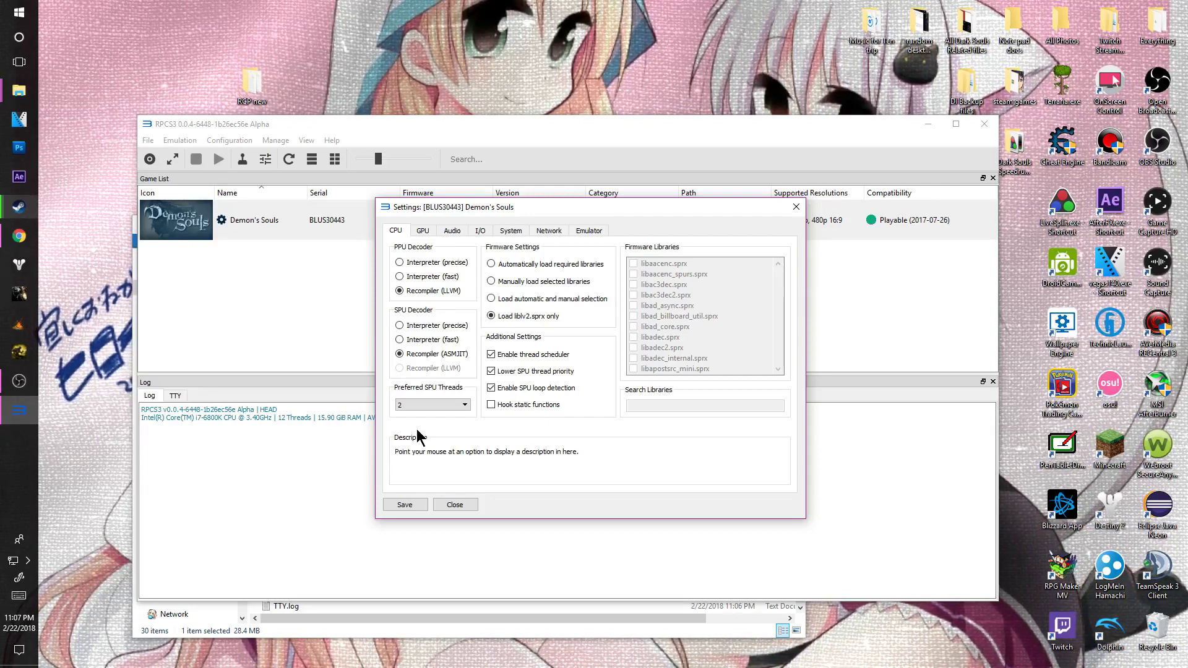
click(439, 406)
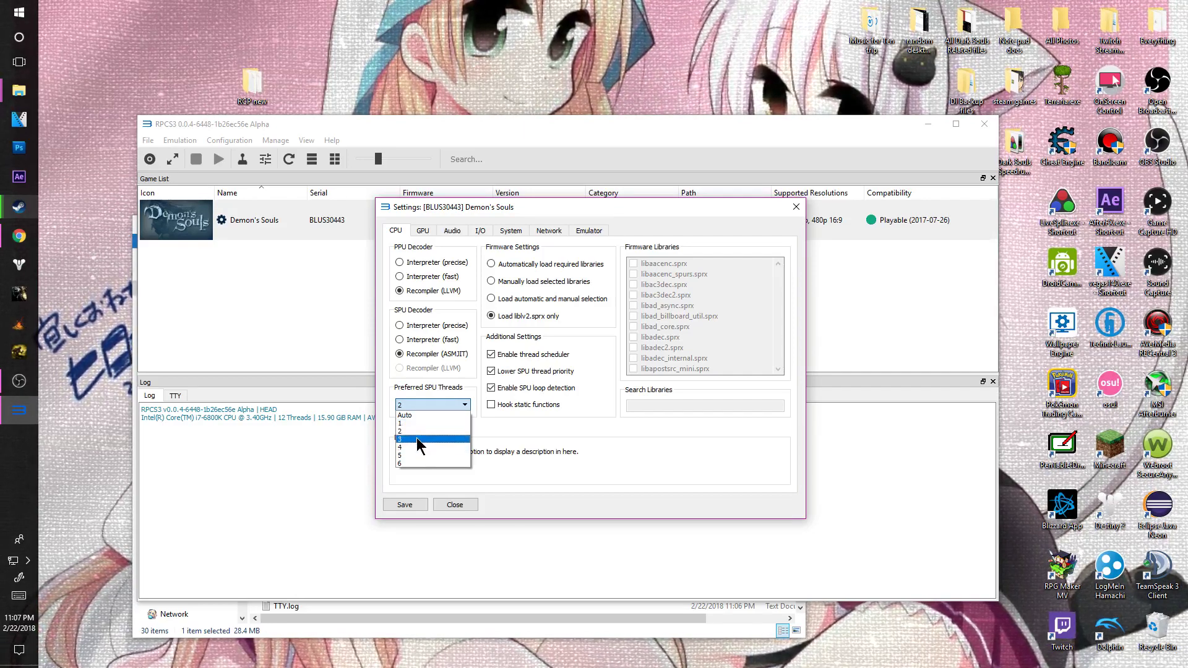
click(417, 440)
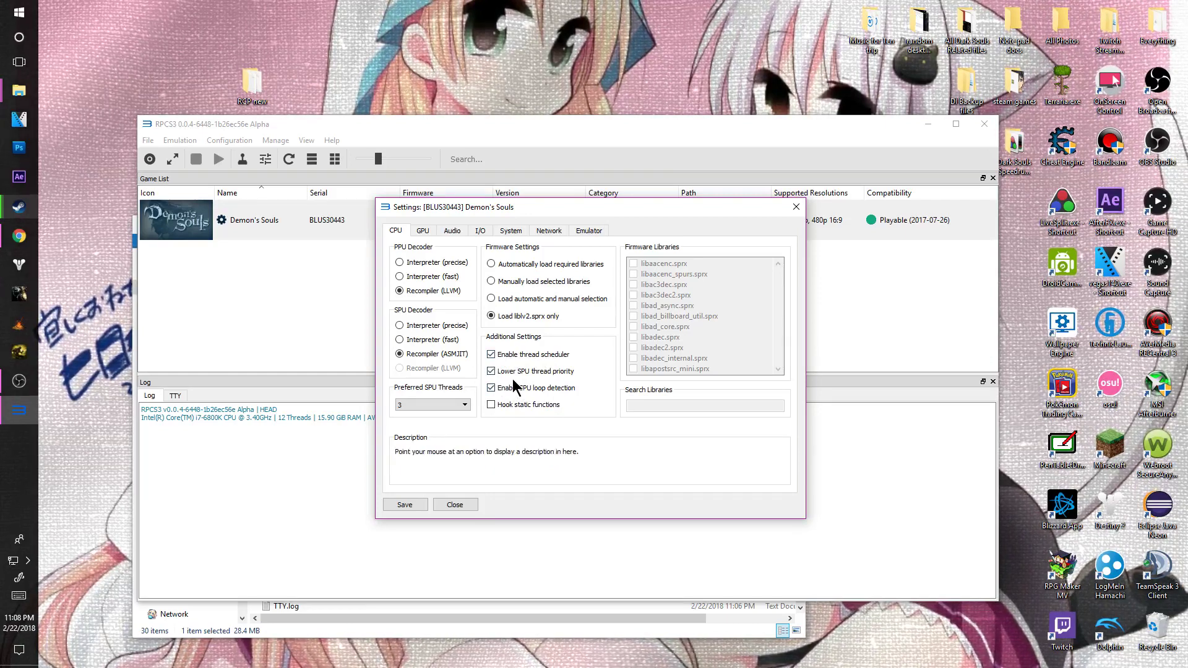
click(424, 232)
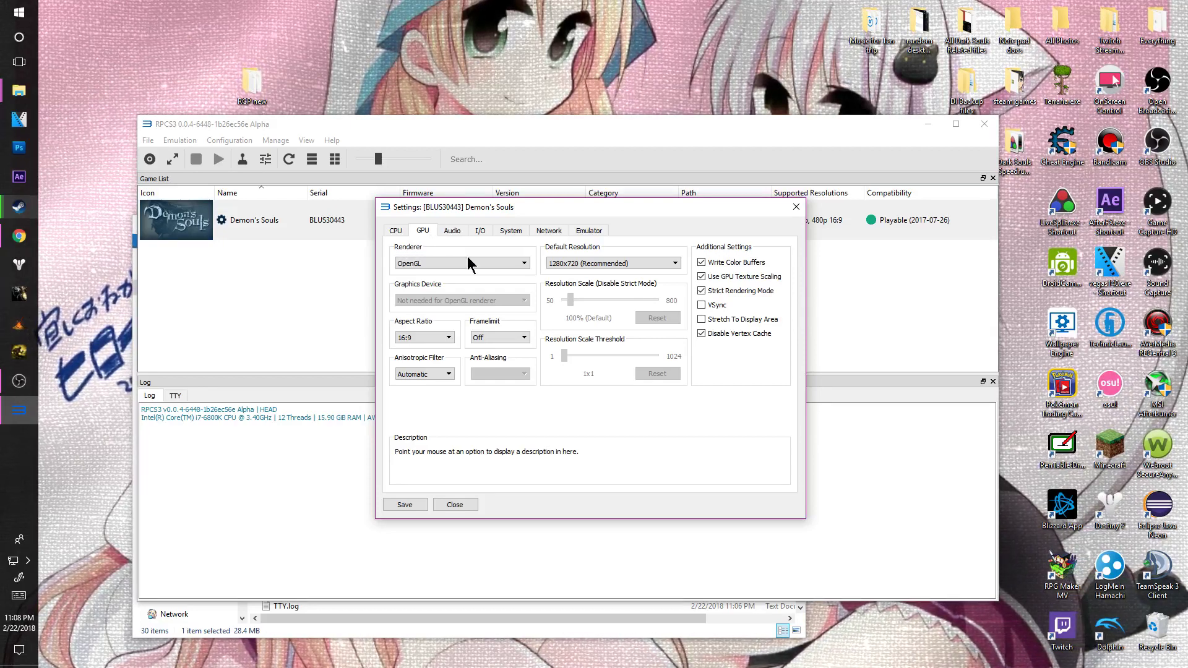
click(448, 263)
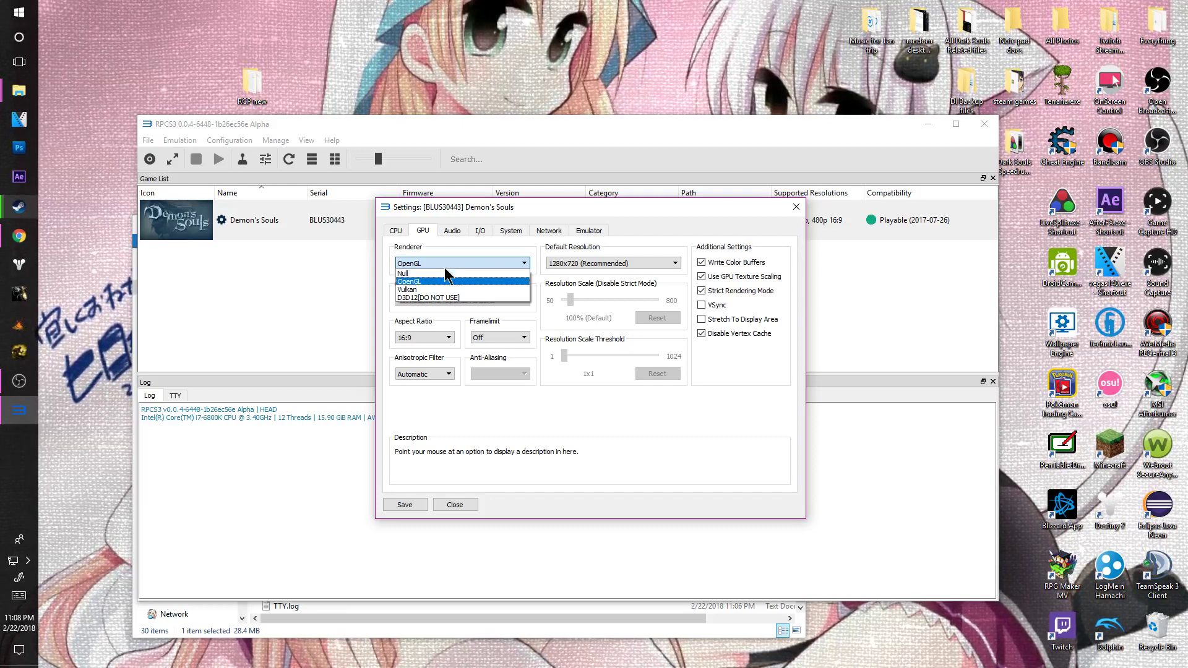
click(409, 281)
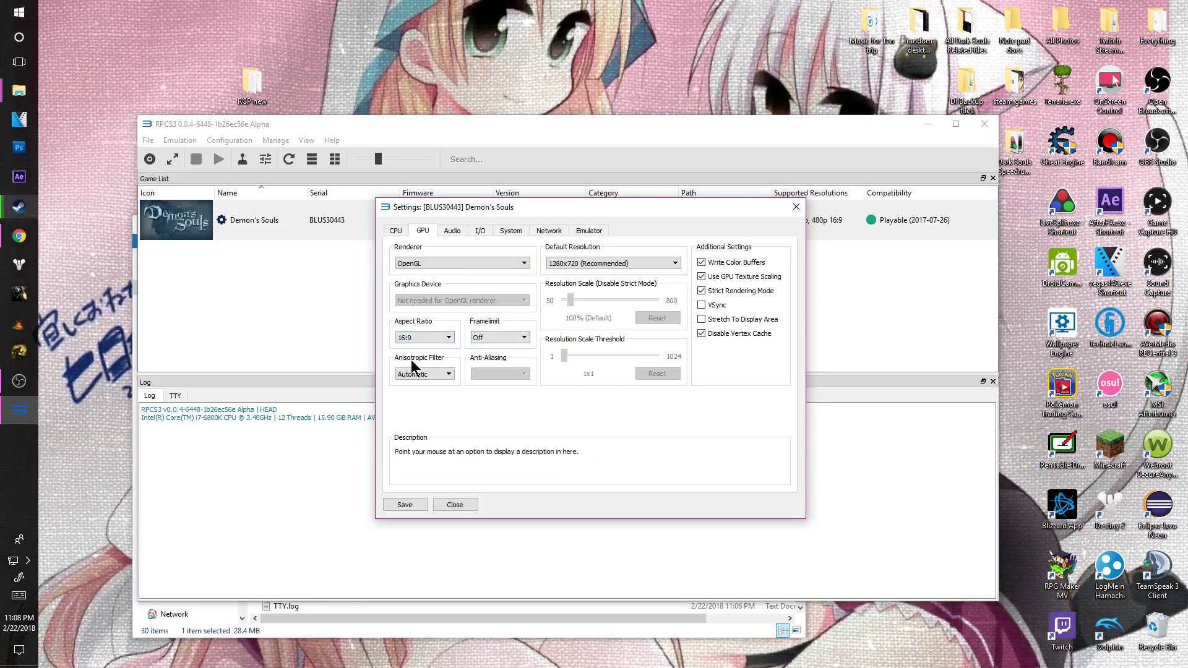
click(454, 373)
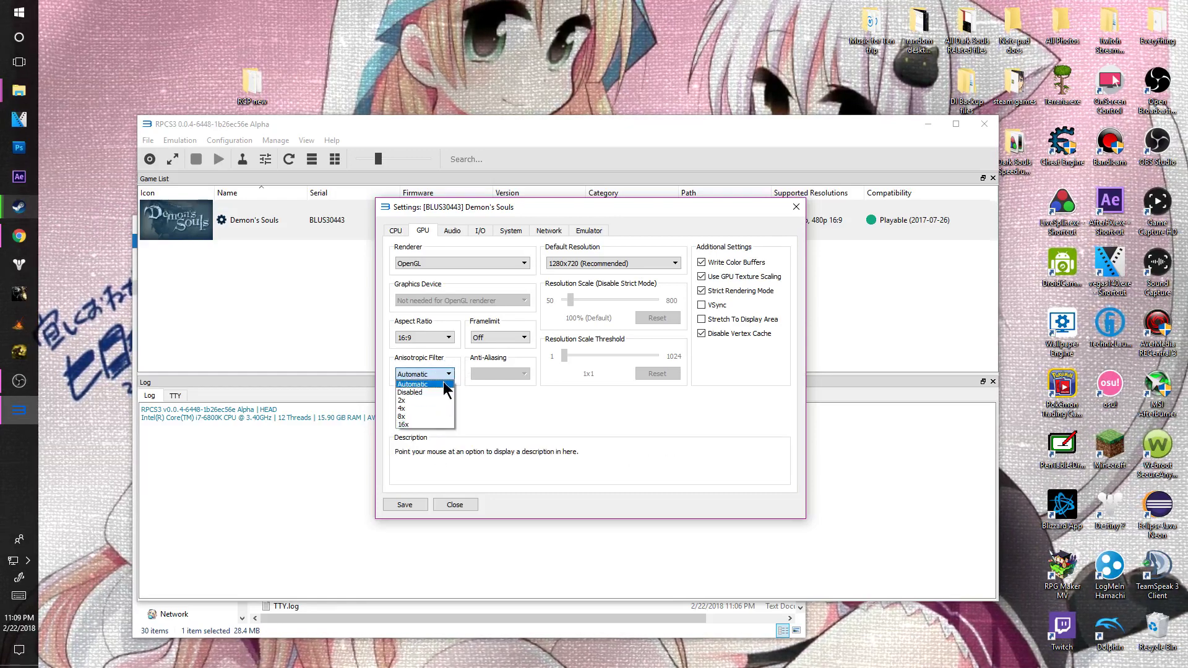
click(445, 371)
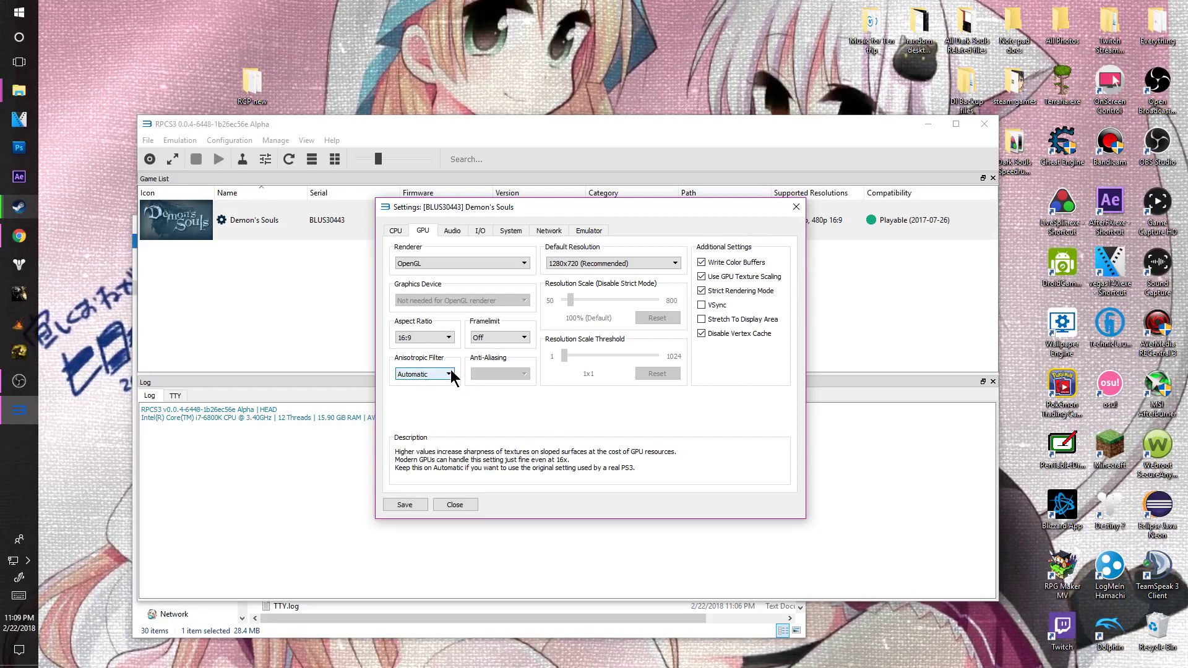
click(555, 266)
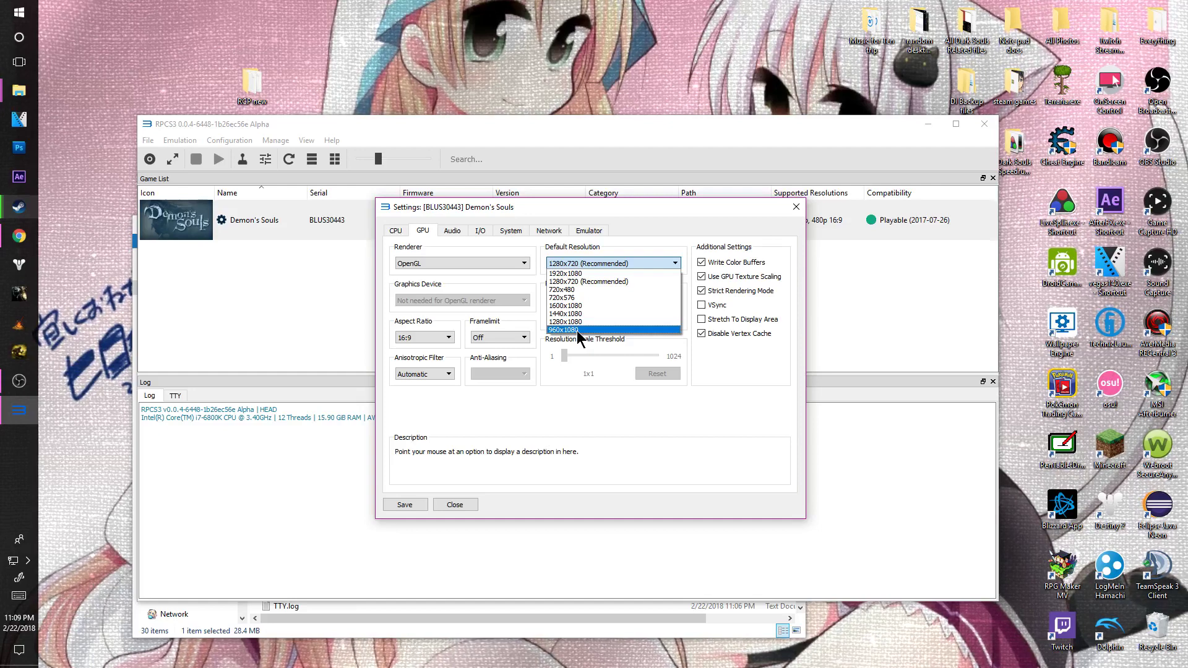
click(590, 282)
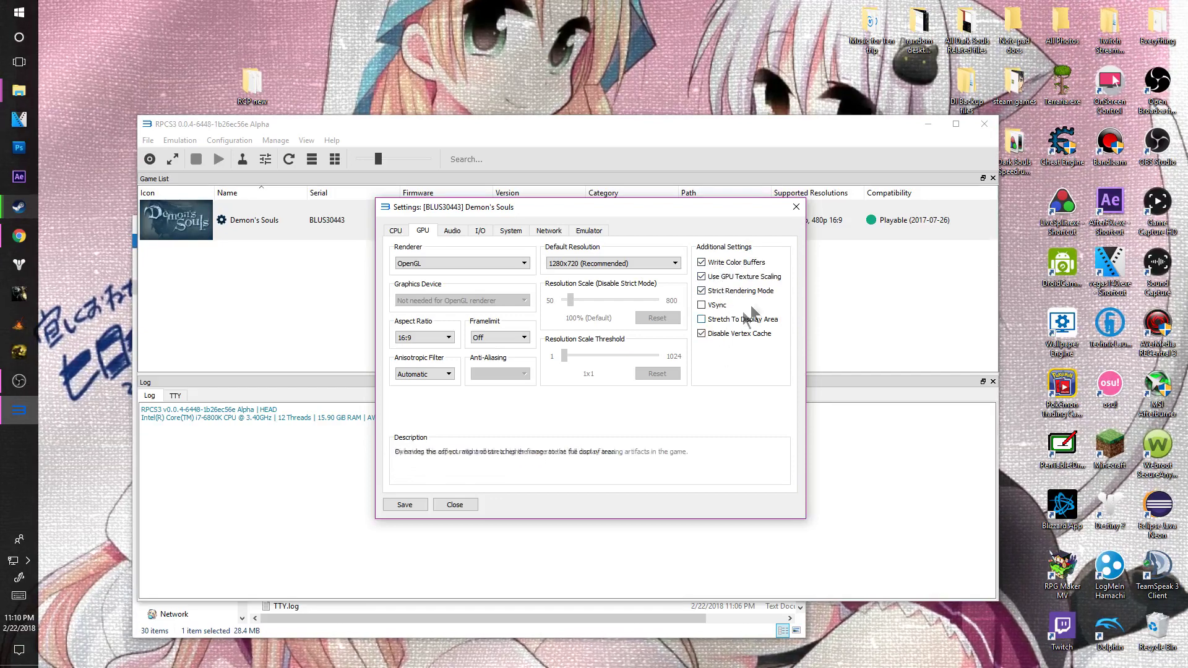
- Review the game's Audio, I/O and System settings, keeping console language English (US)
click(453, 230)
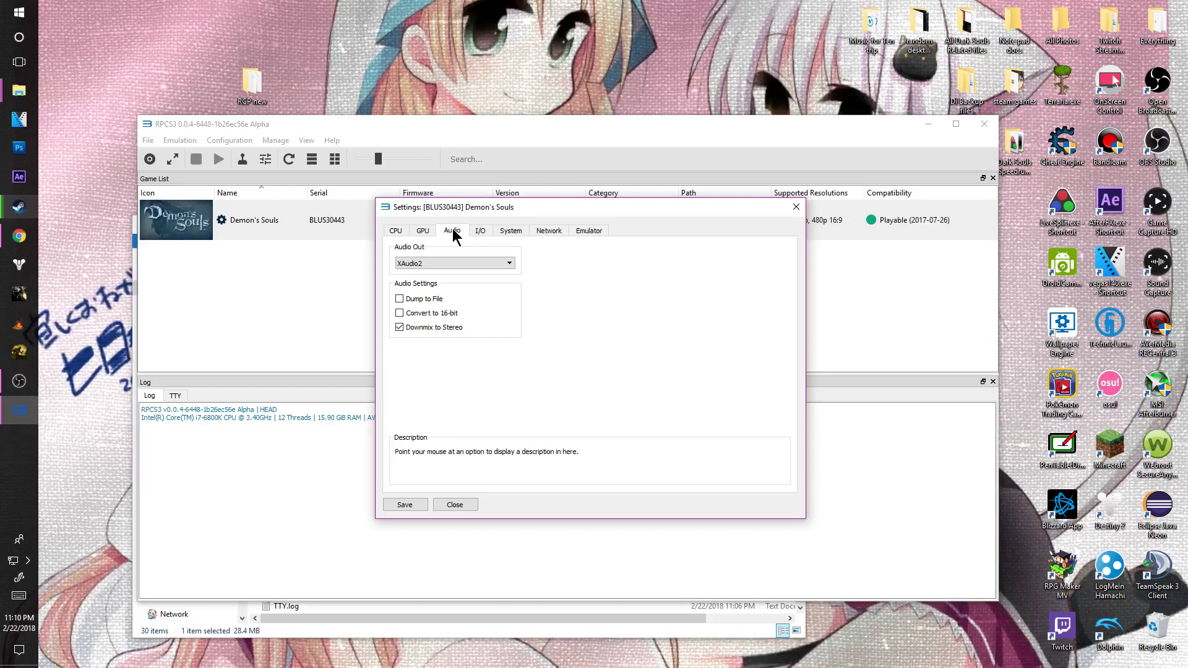
click(481, 231)
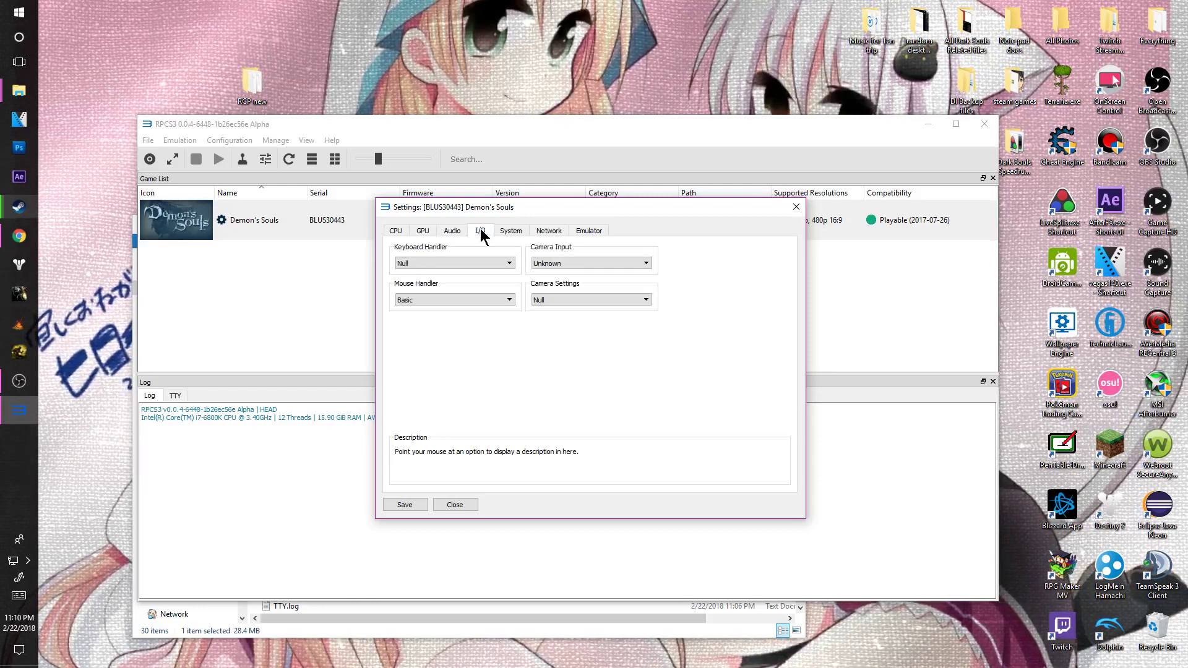
click(457, 232)
click(480, 233)
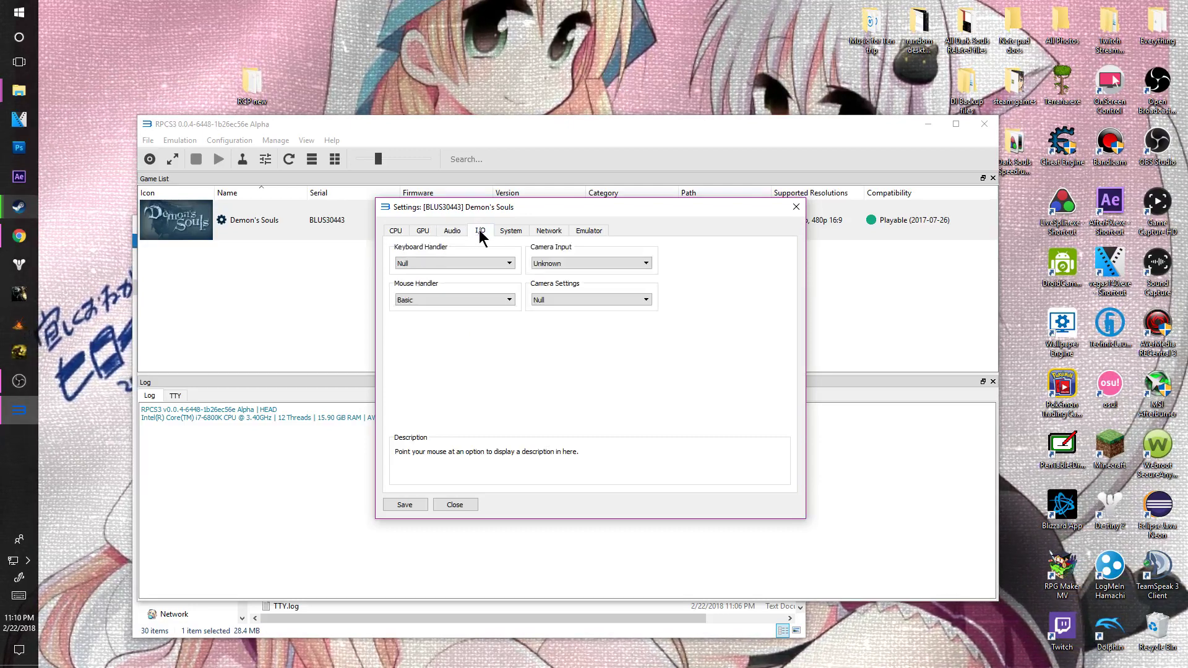
click(513, 232)
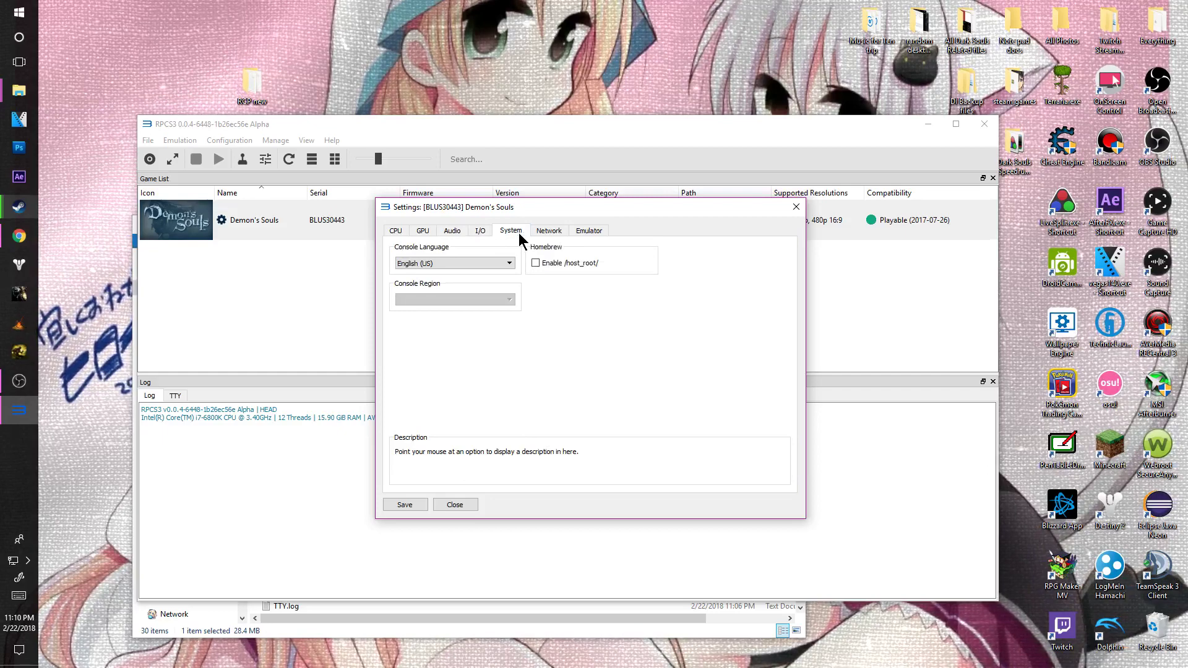
click(459, 263)
click(458, 263)
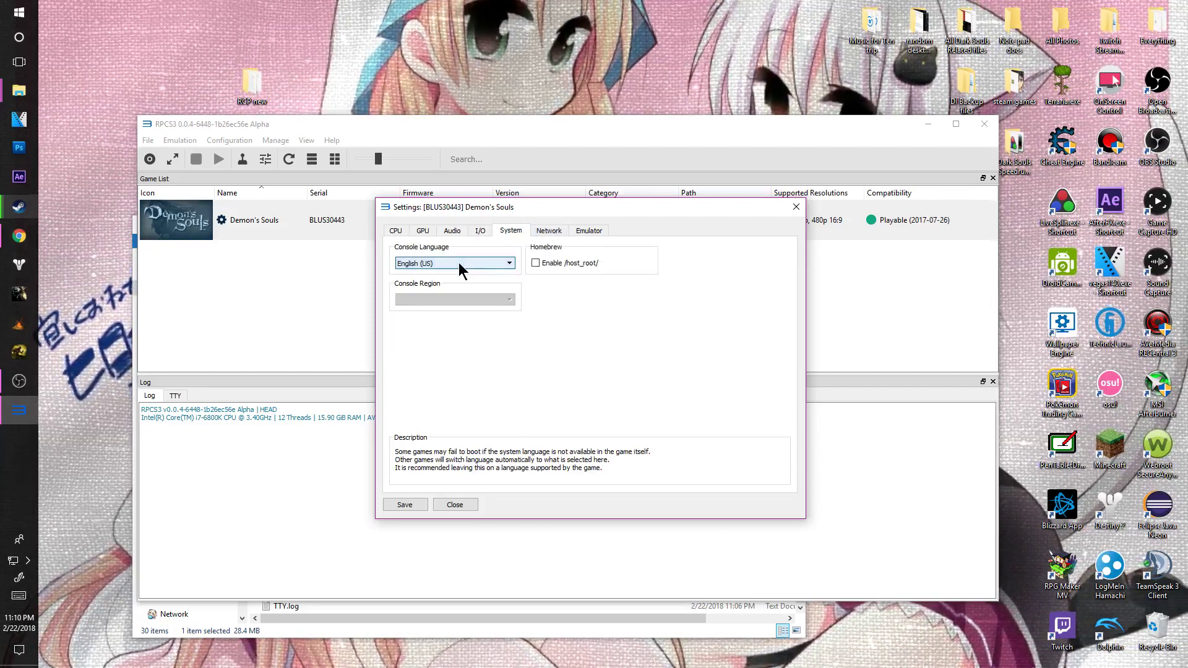
- Review the Network and Emulator settings, then save the Demon's Souls configuration
click(540, 234)
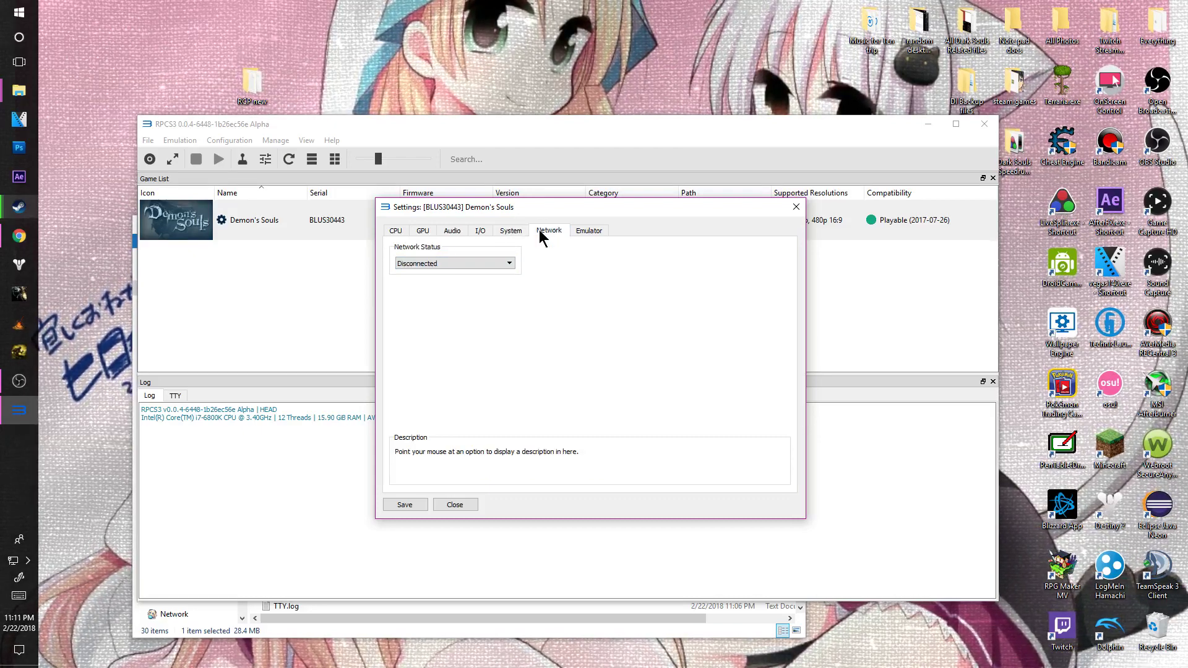
click(581, 234)
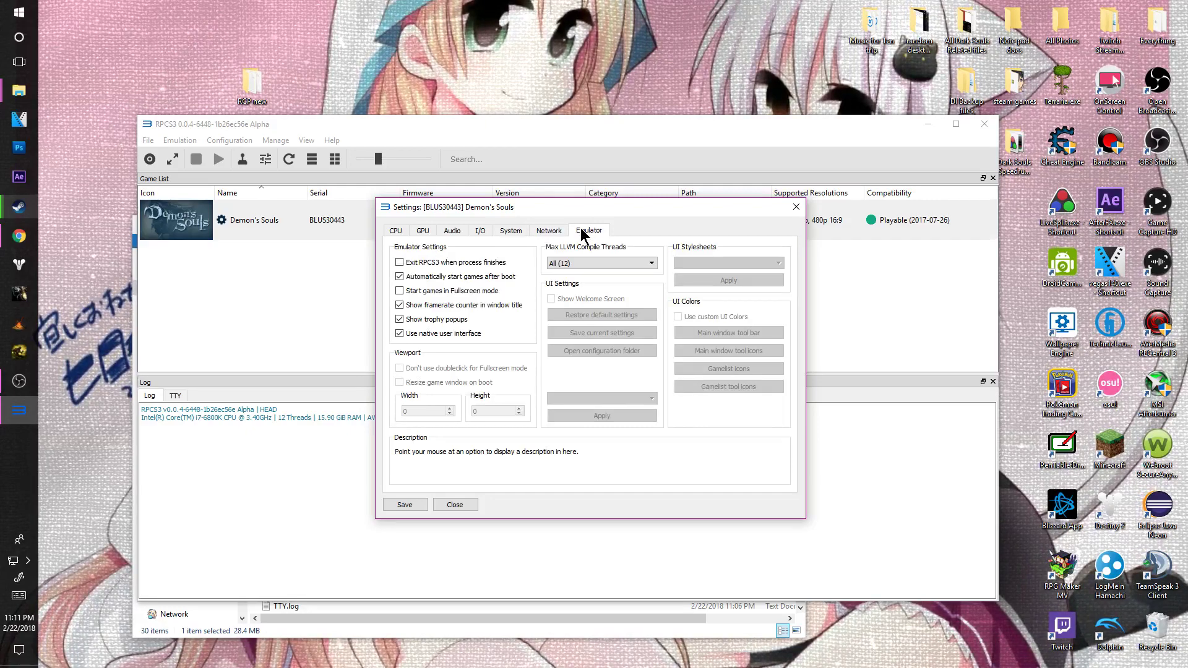
click(395, 505)
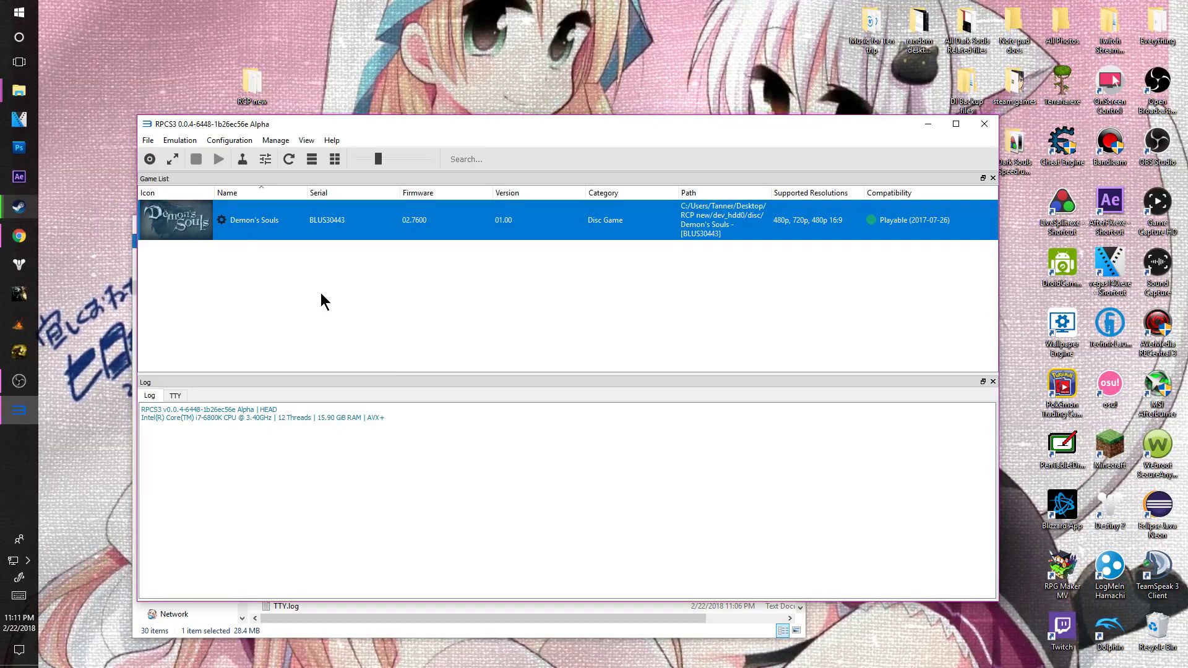
- In Pads settings, give Player 1 XInput, XInput Pad #0 and the xbox demon souls profile
click(237, 142)
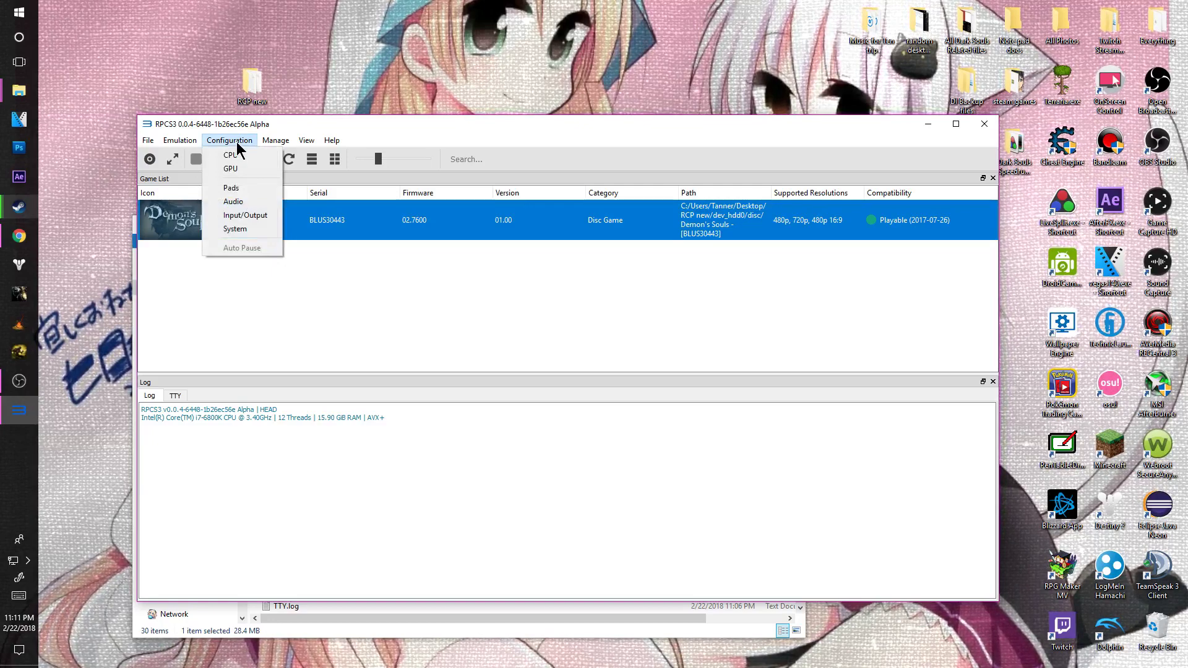
click(242, 187)
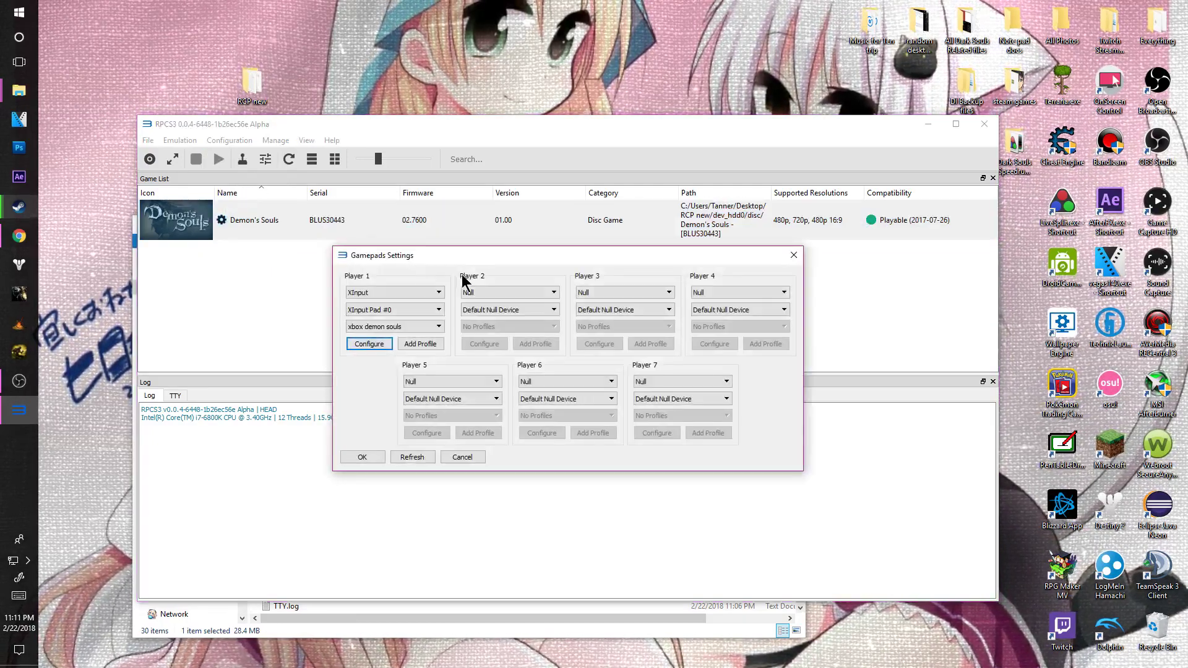
mouse_move(358, 296)
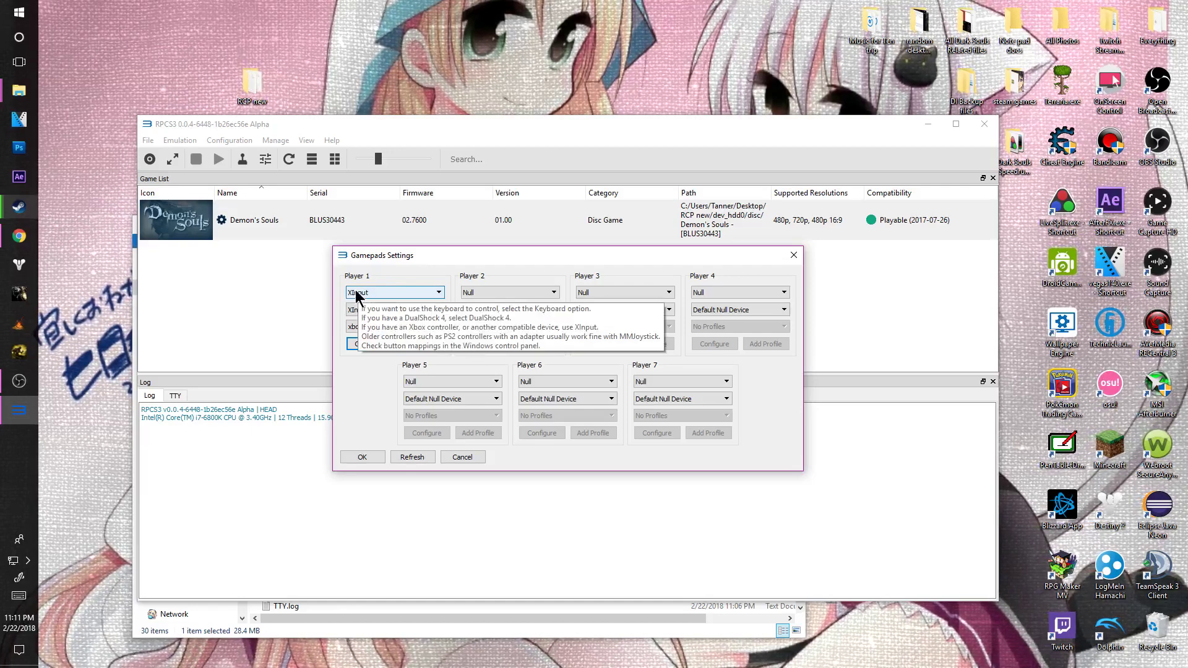
click(402, 296)
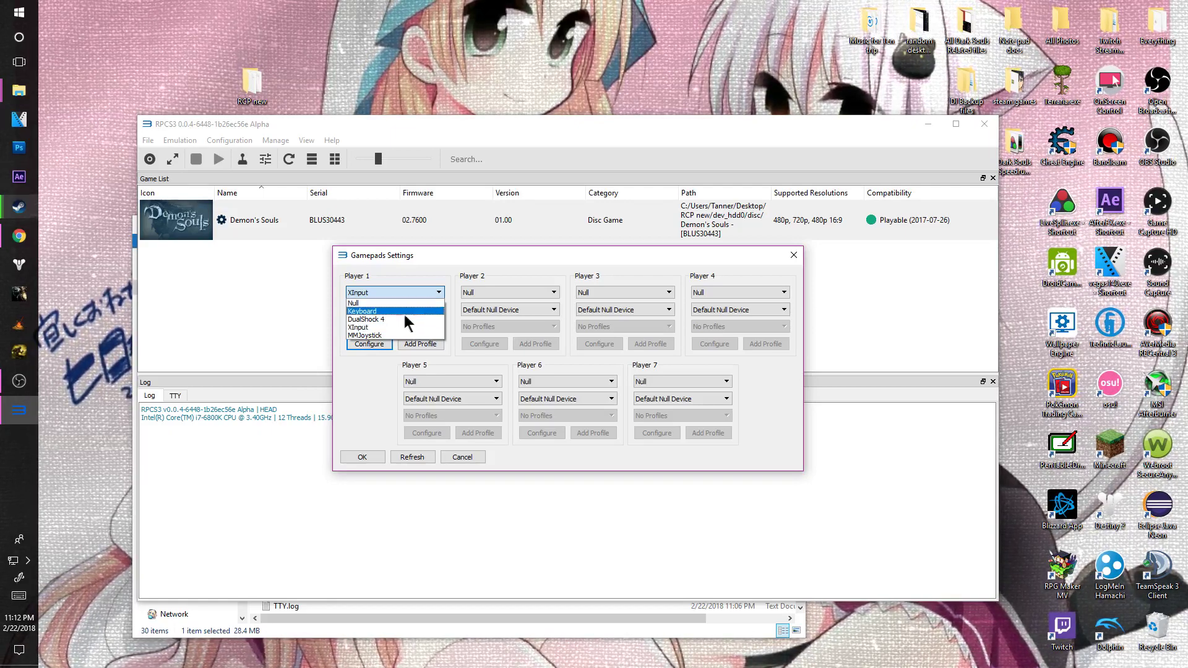
click(369, 327)
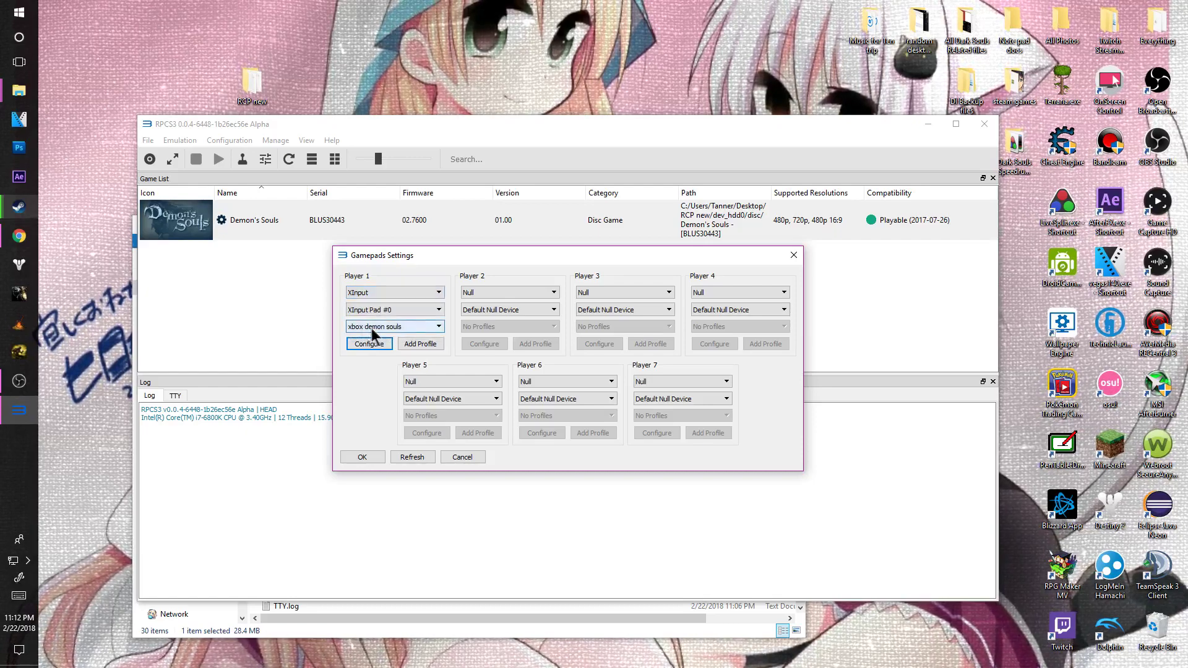
click(405, 310)
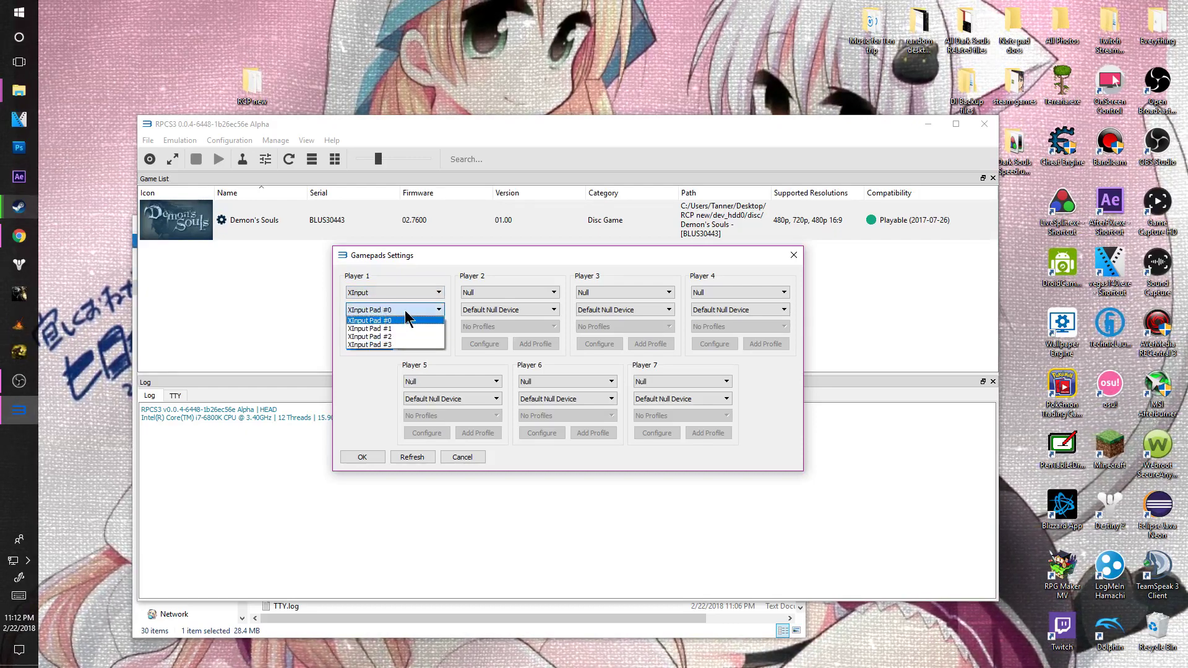
click(406, 313)
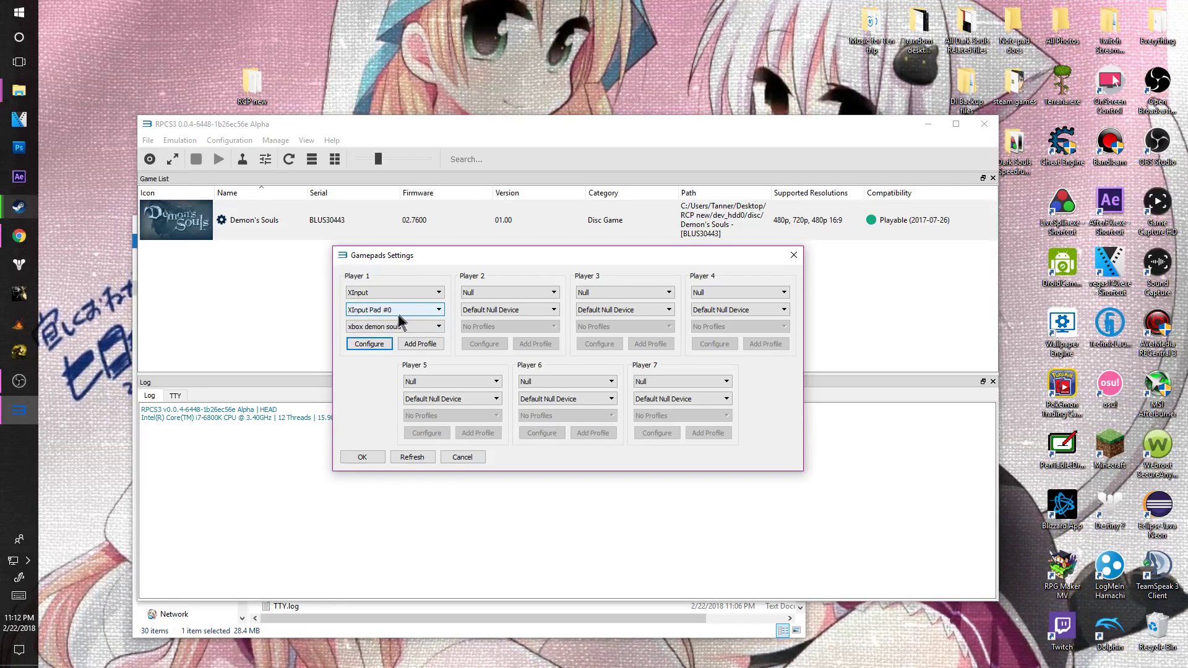
click(387, 327)
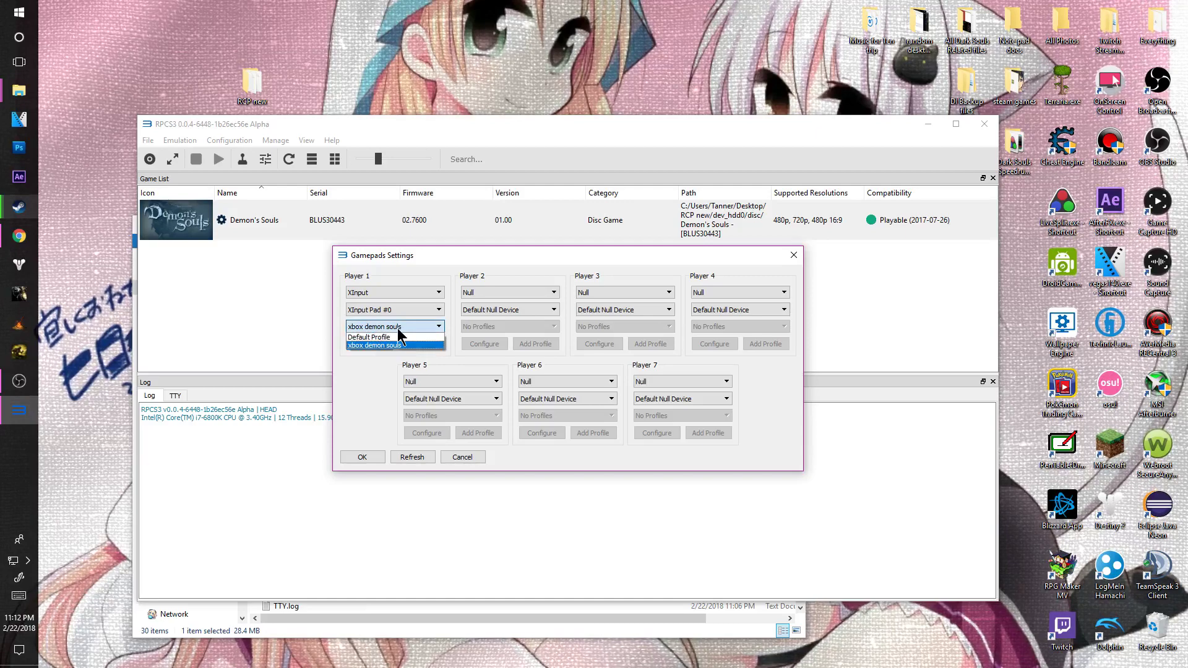
click(398, 335)
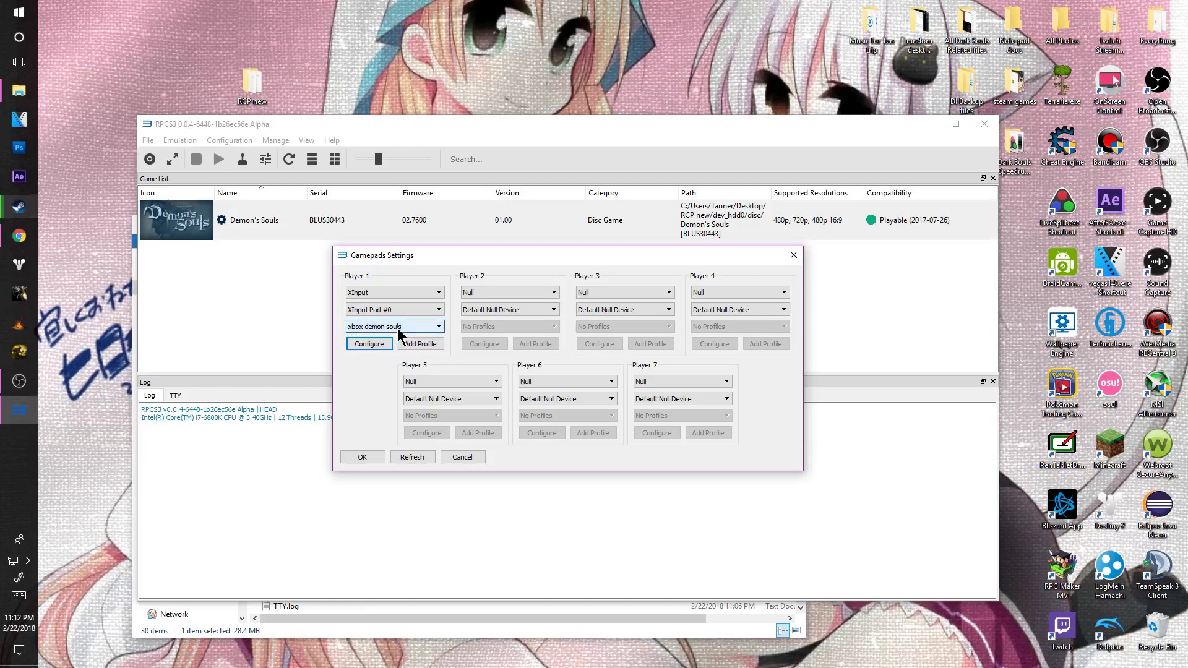
click(369, 345)
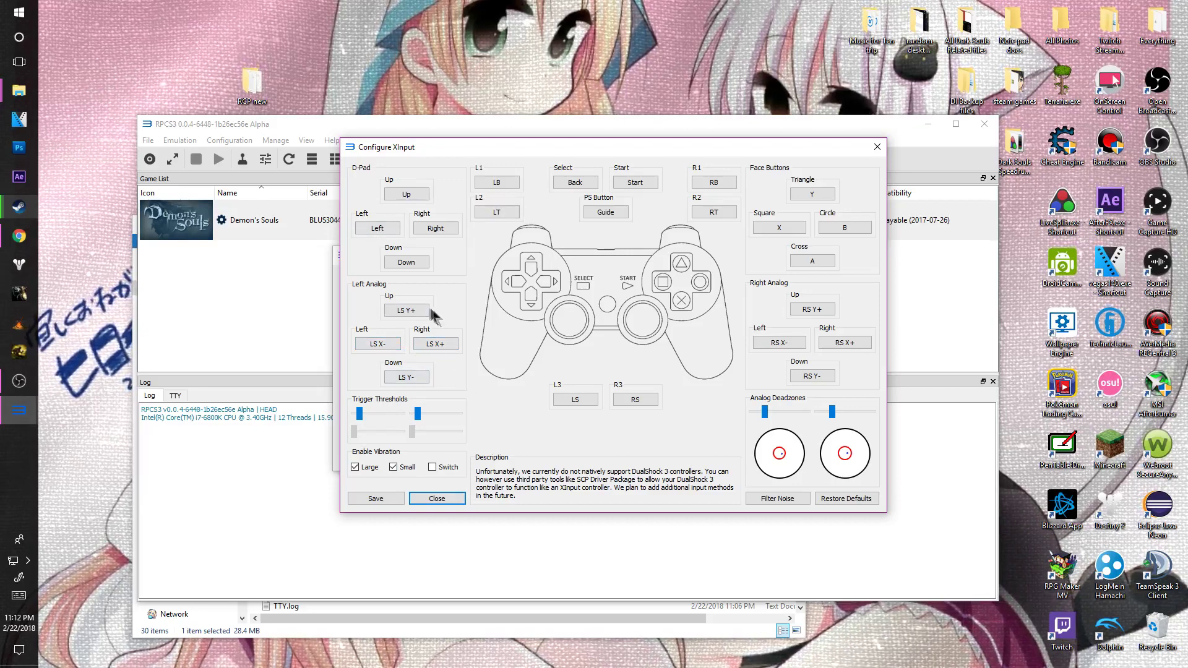
- Rebind D-Pad Up to the Up direction and save Player 1's XInput mapping
click(405, 193)
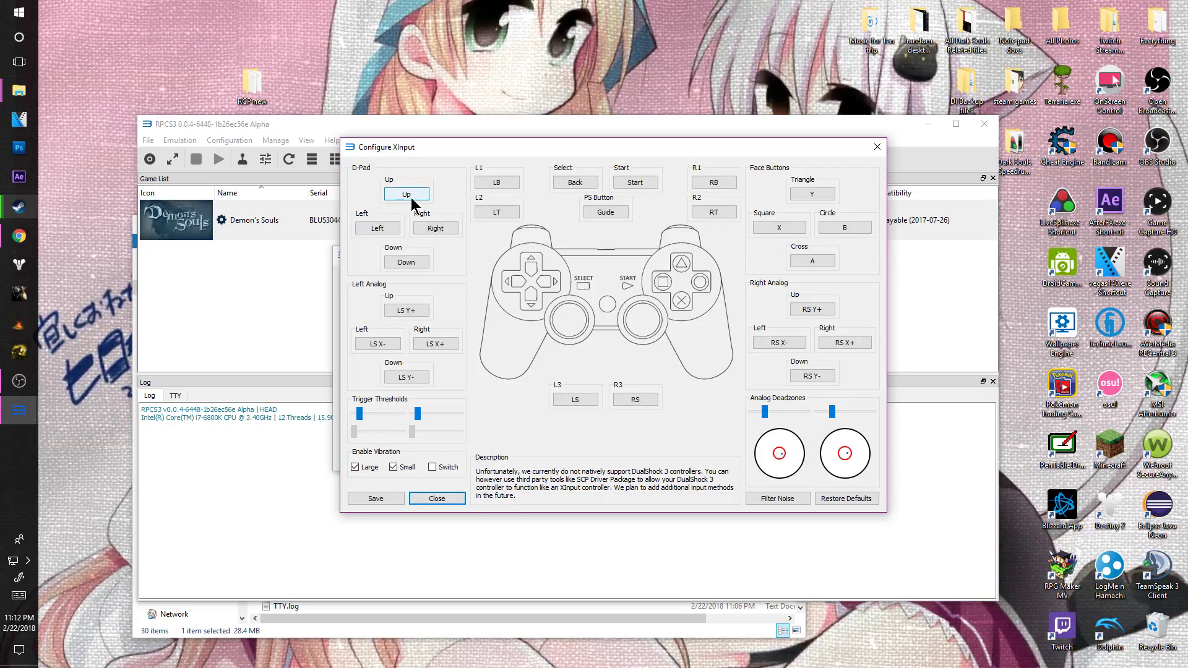
click(412, 197)
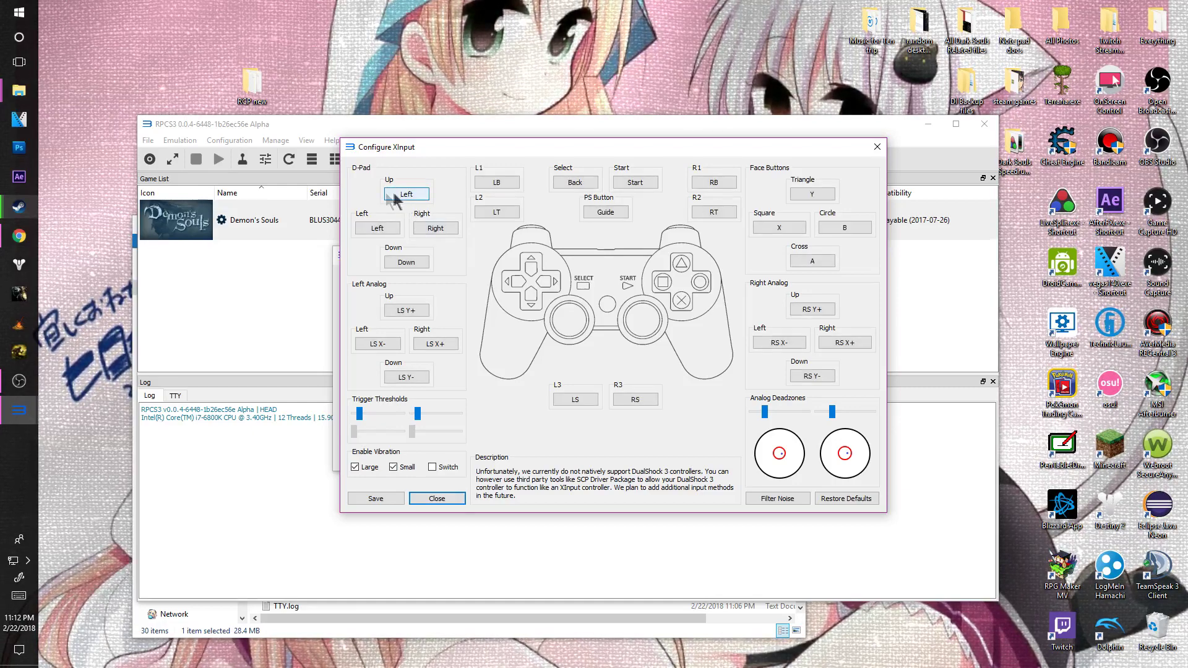
click(410, 196)
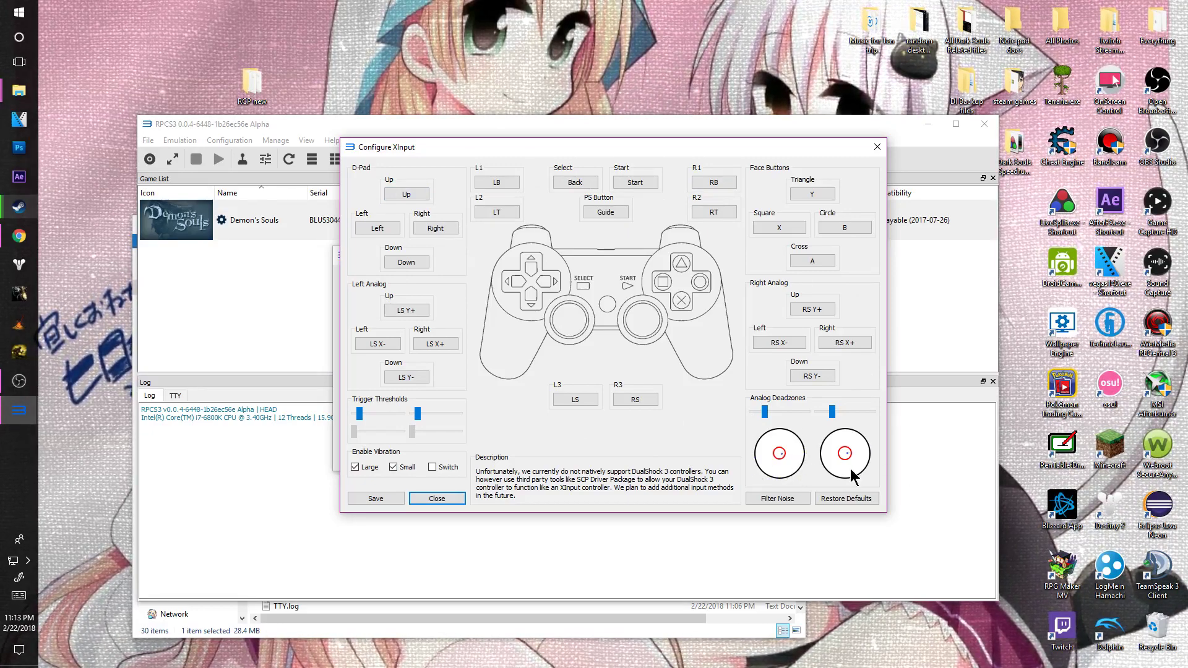
click(373, 498)
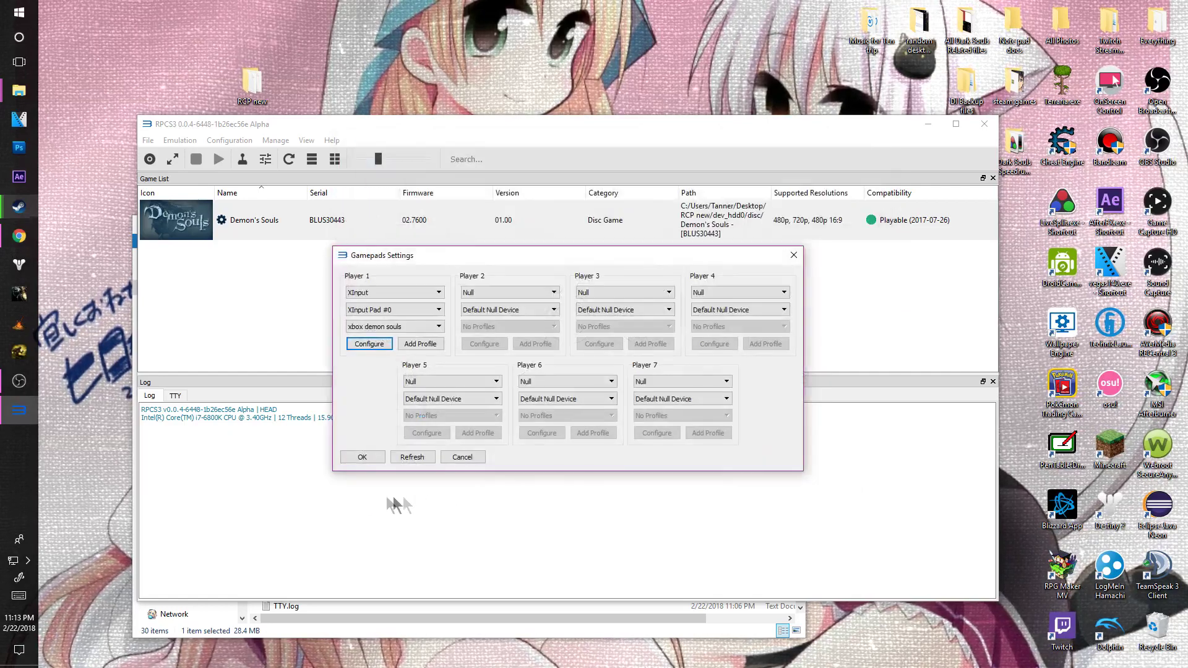
click(420, 344)
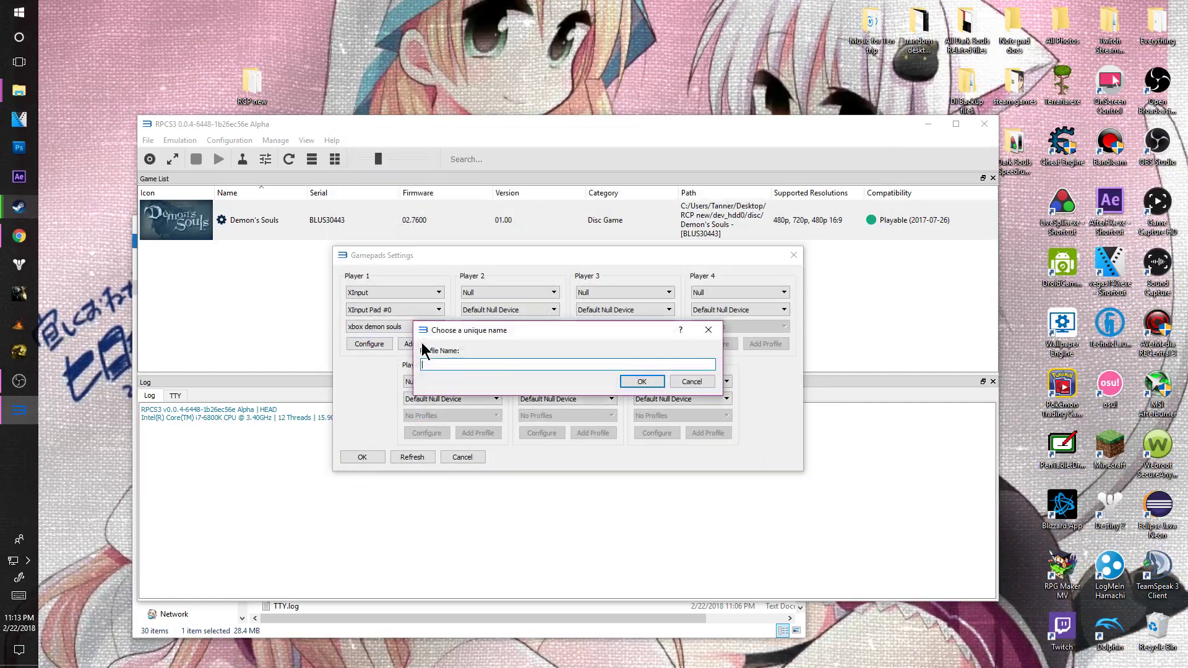
click(687, 381)
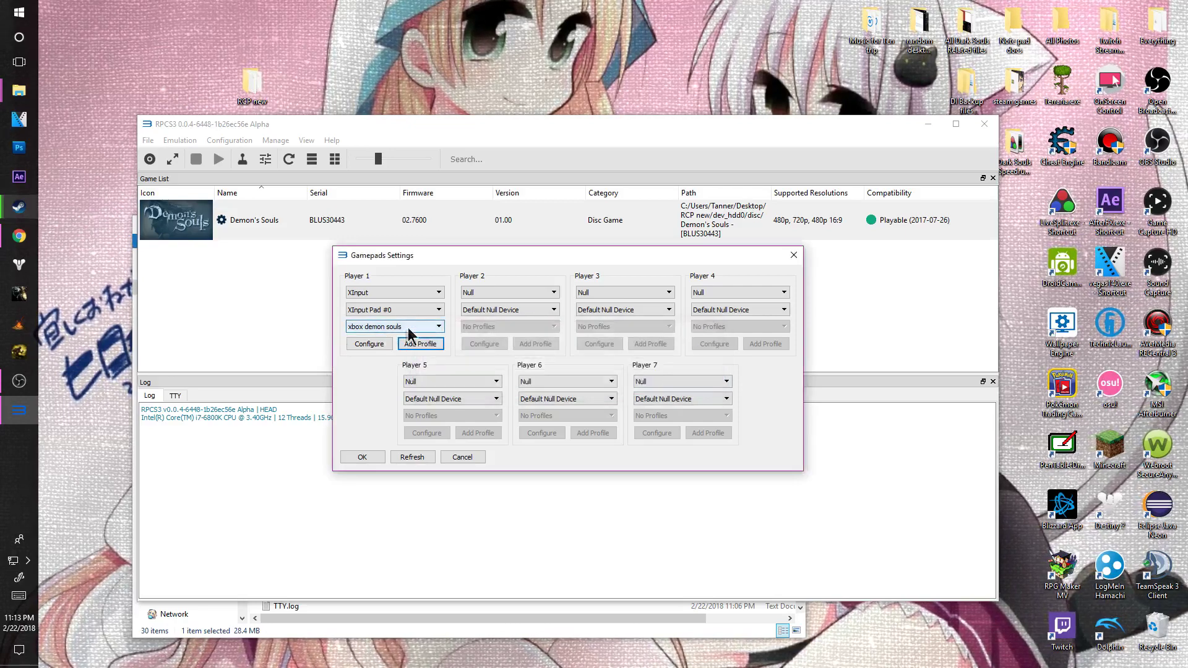
click(438, 326)
click(409, 329)
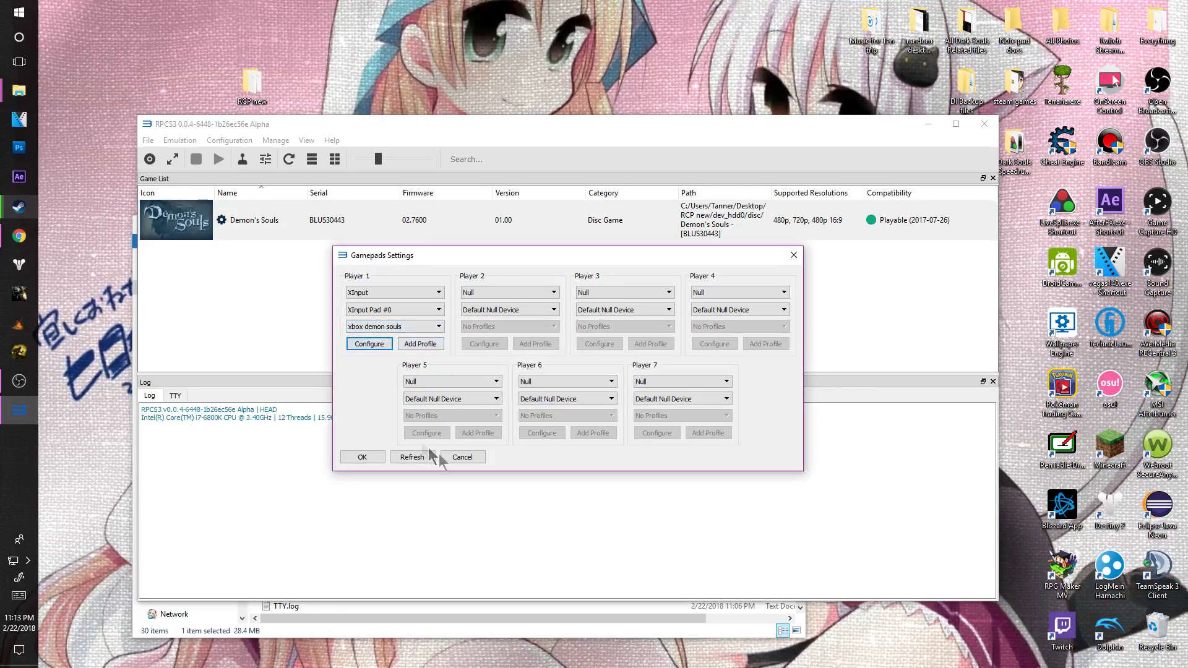